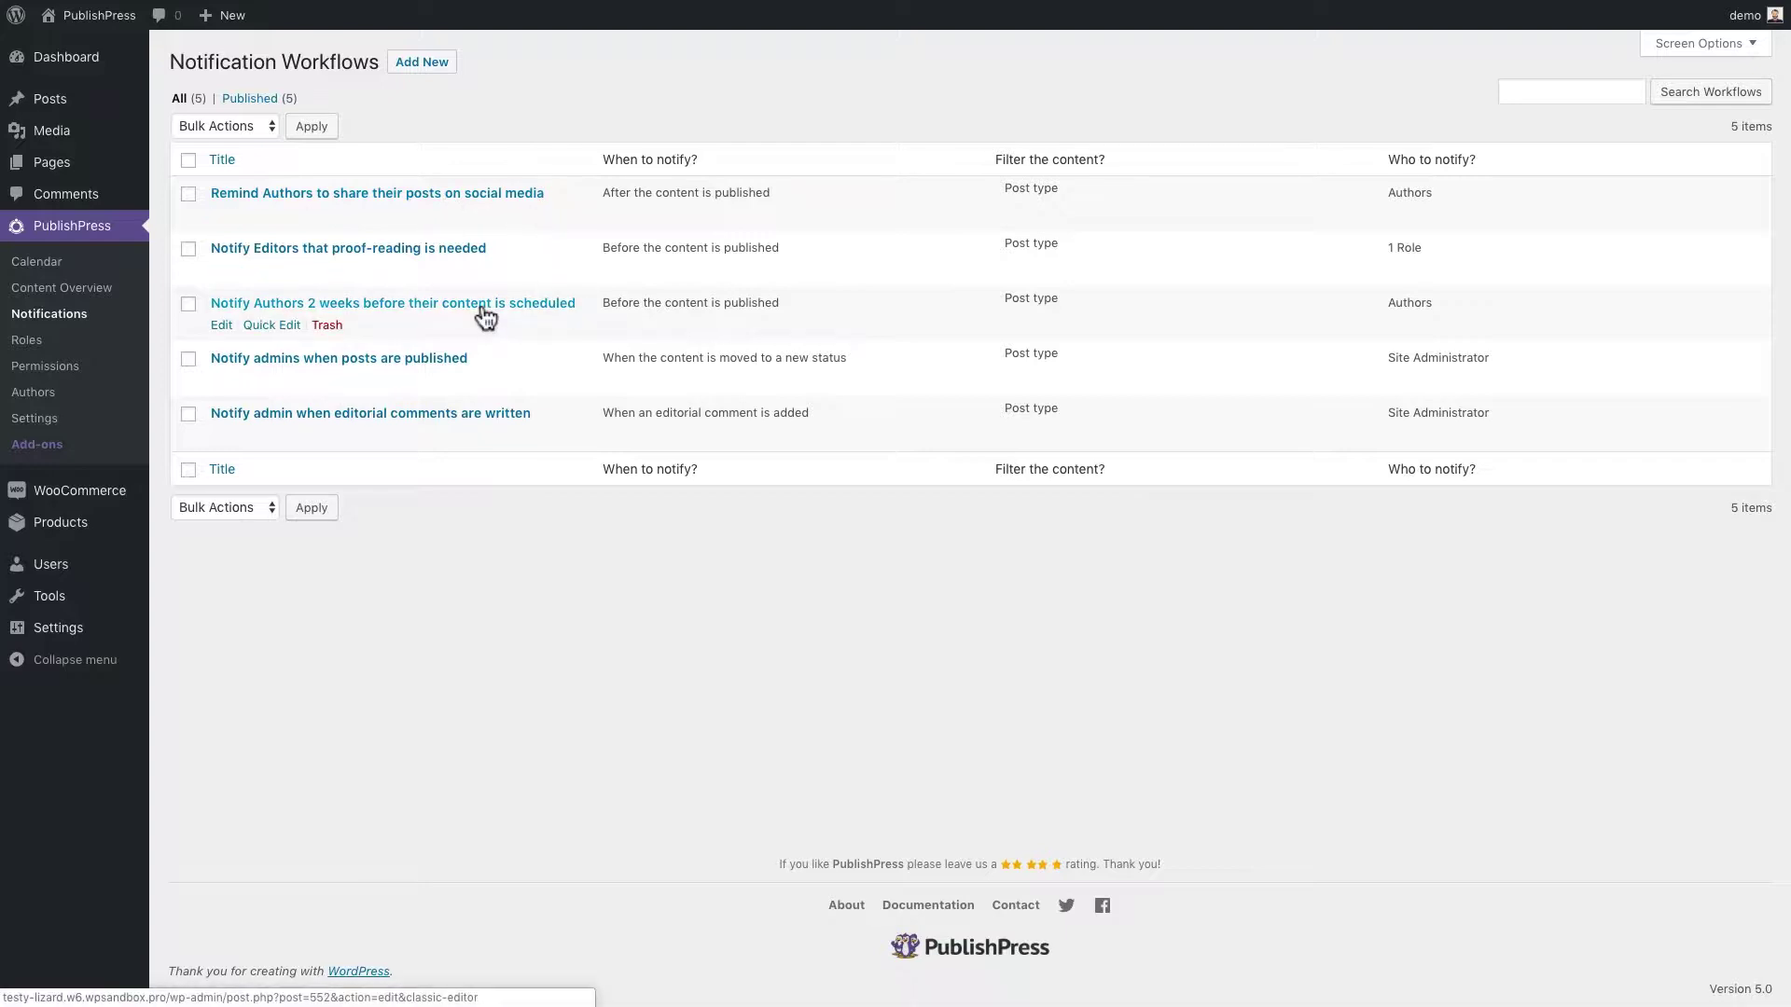
Open the 'Notify Authors 2 weeks before their content is scheduled' workflow and review its unchanged timer and email body
{"action": "left_click", "coordinate": [223, 328]}
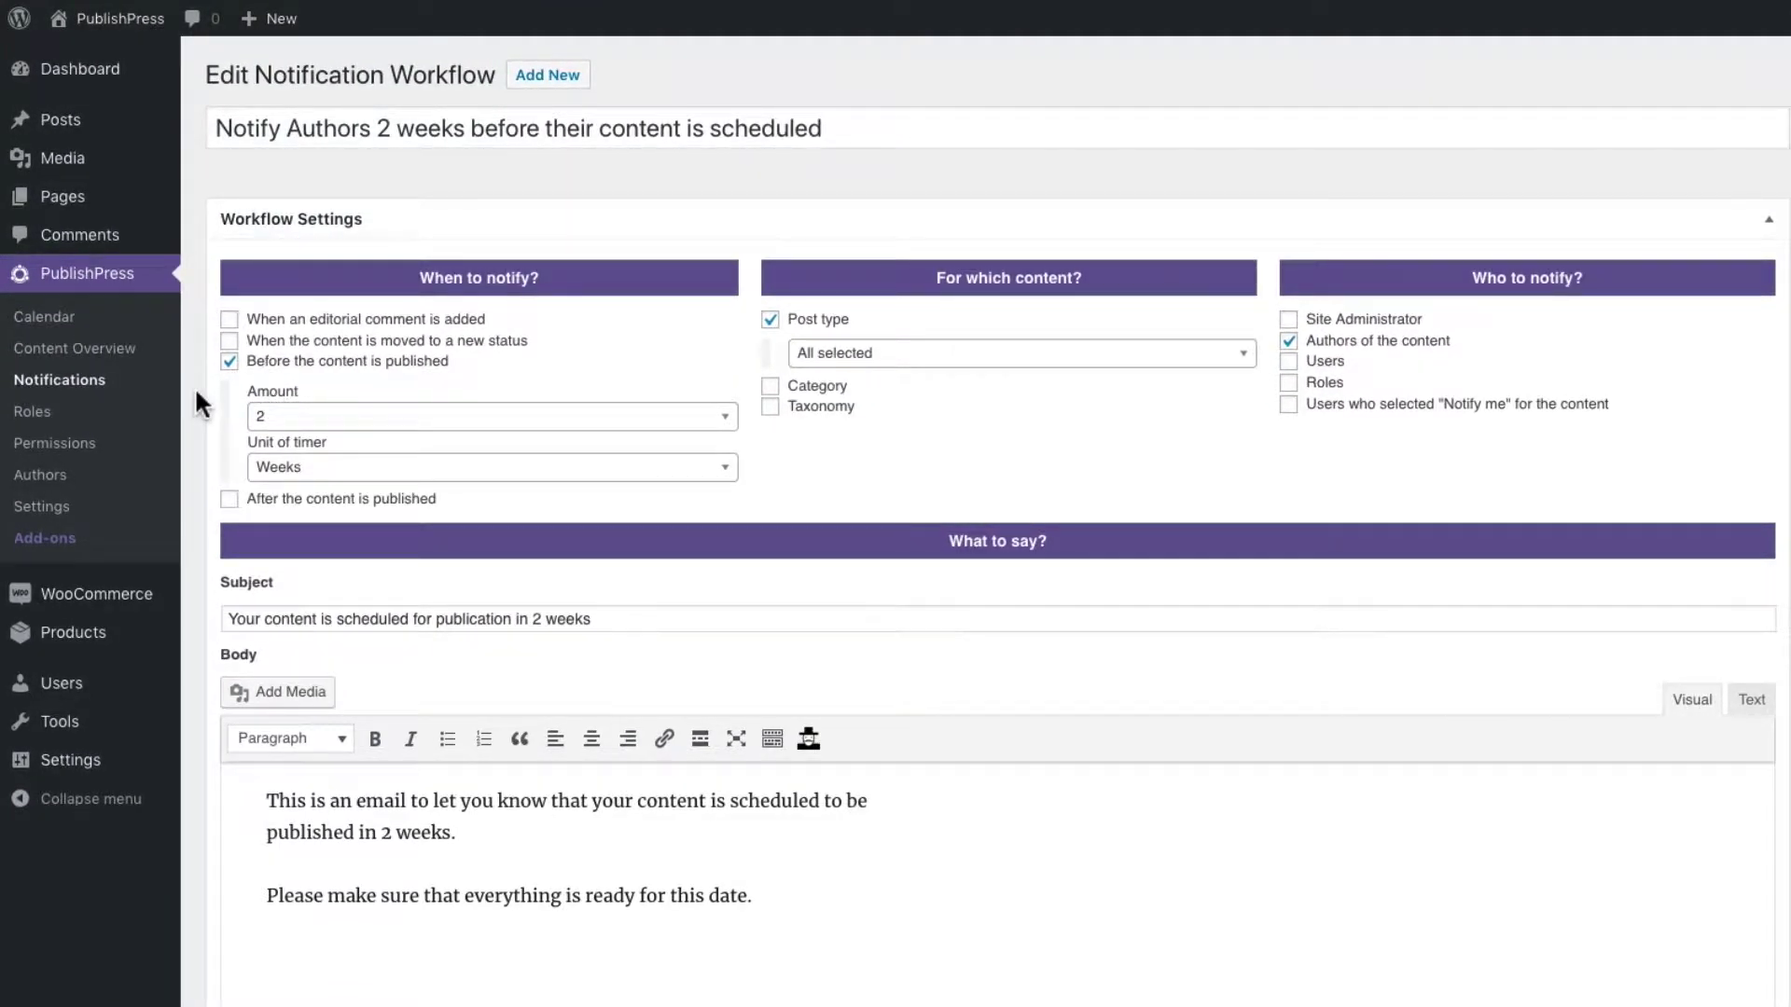
{"action": "left_click", "coordinate": [291, 415]}
{"action": "left_click", "coordinate": [228, 440]}
{"action": "left_click", "coordinate": [284, 466]}
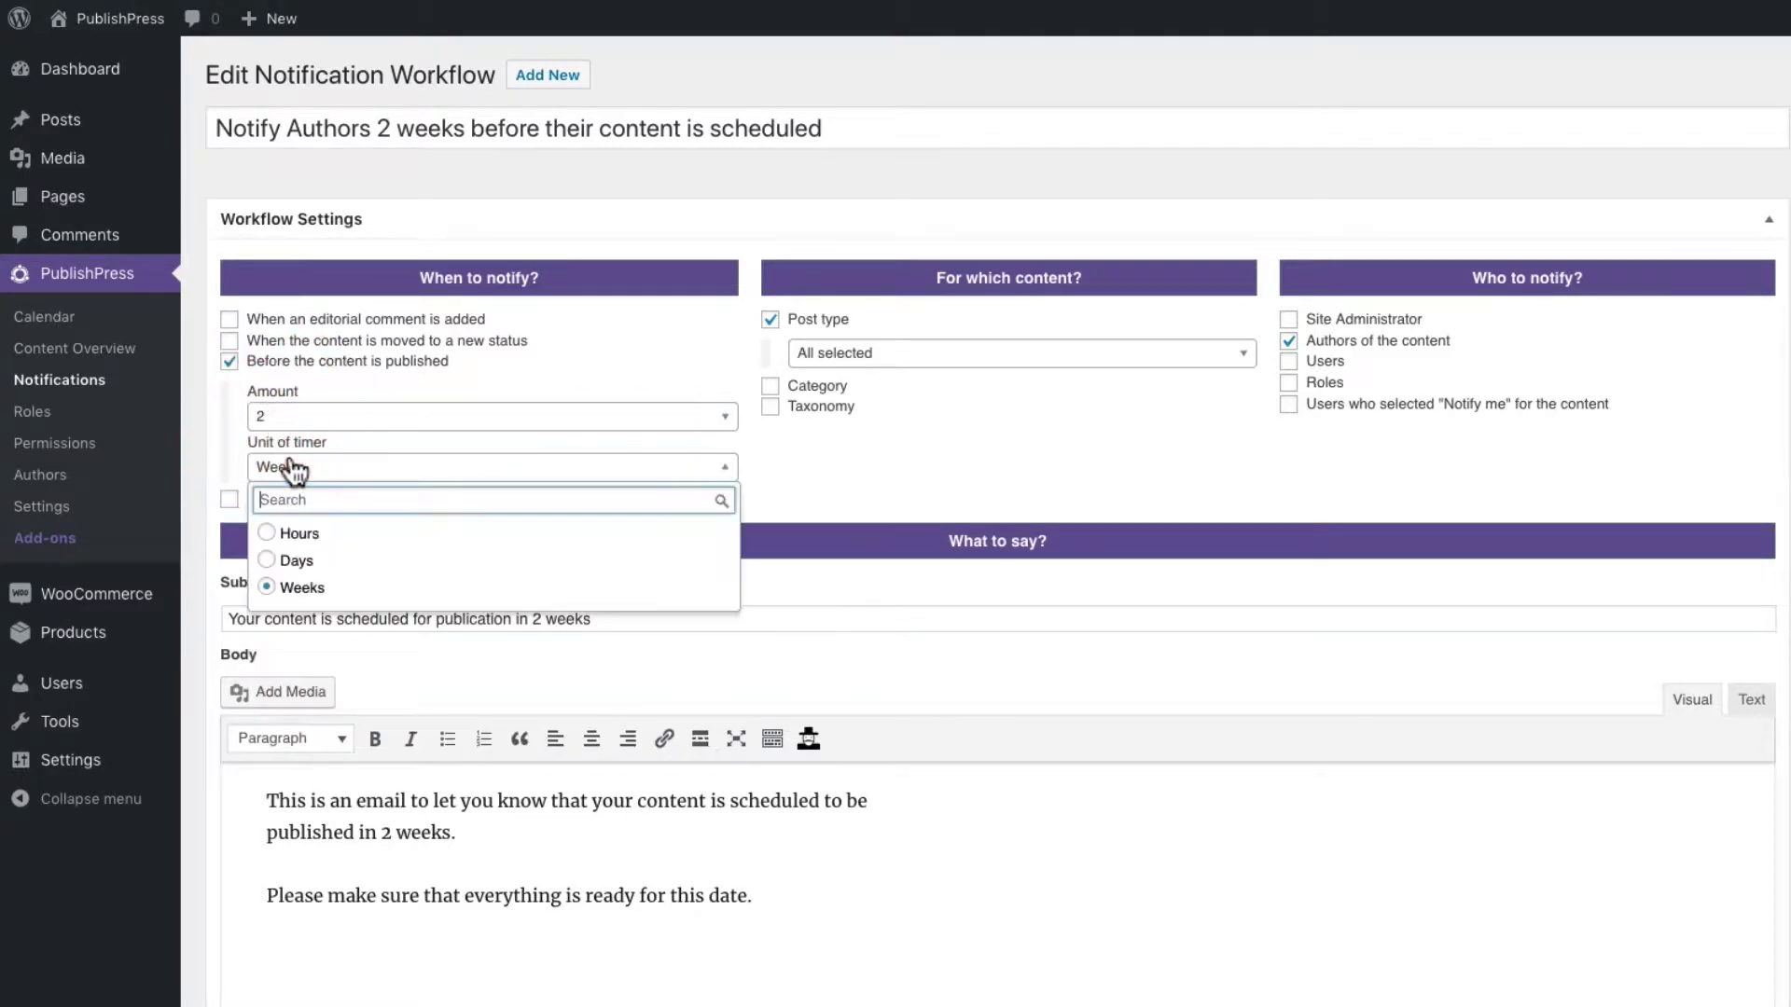
{"action": "left_click", "coordinate": [459, 390]}
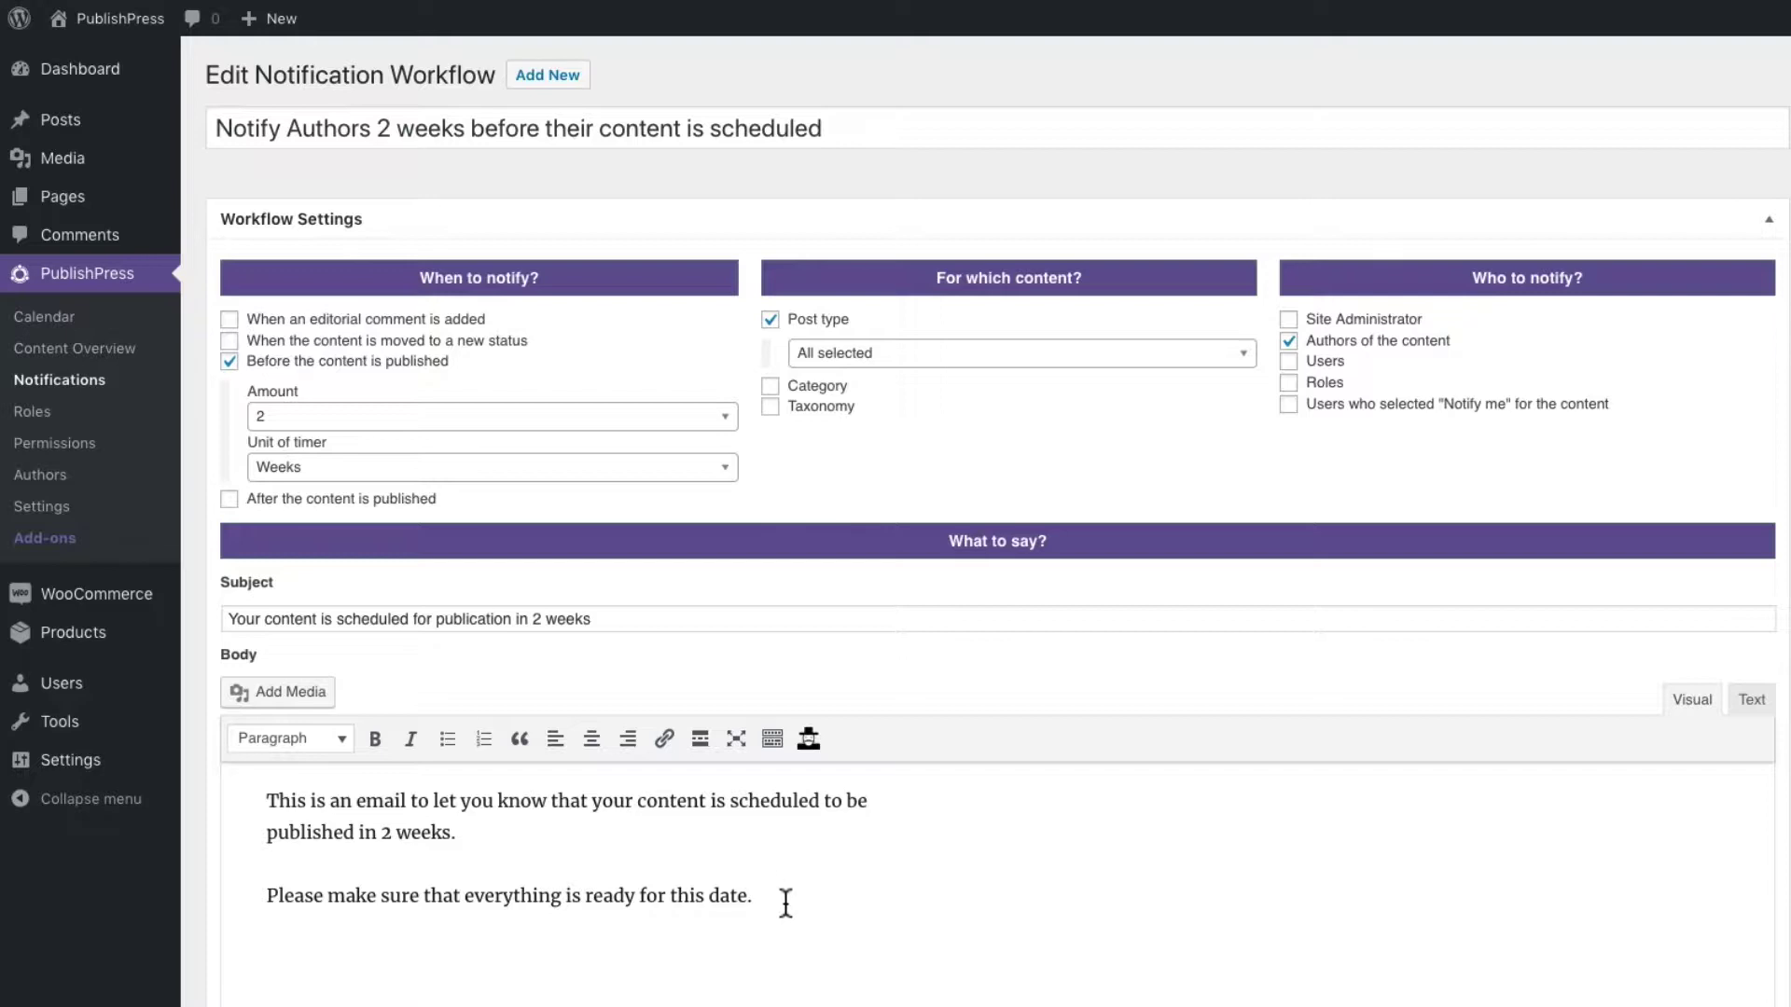
{"action": "left_click_drag", "start_coordinate": [782, 898], "coordinate": [248, 804]}
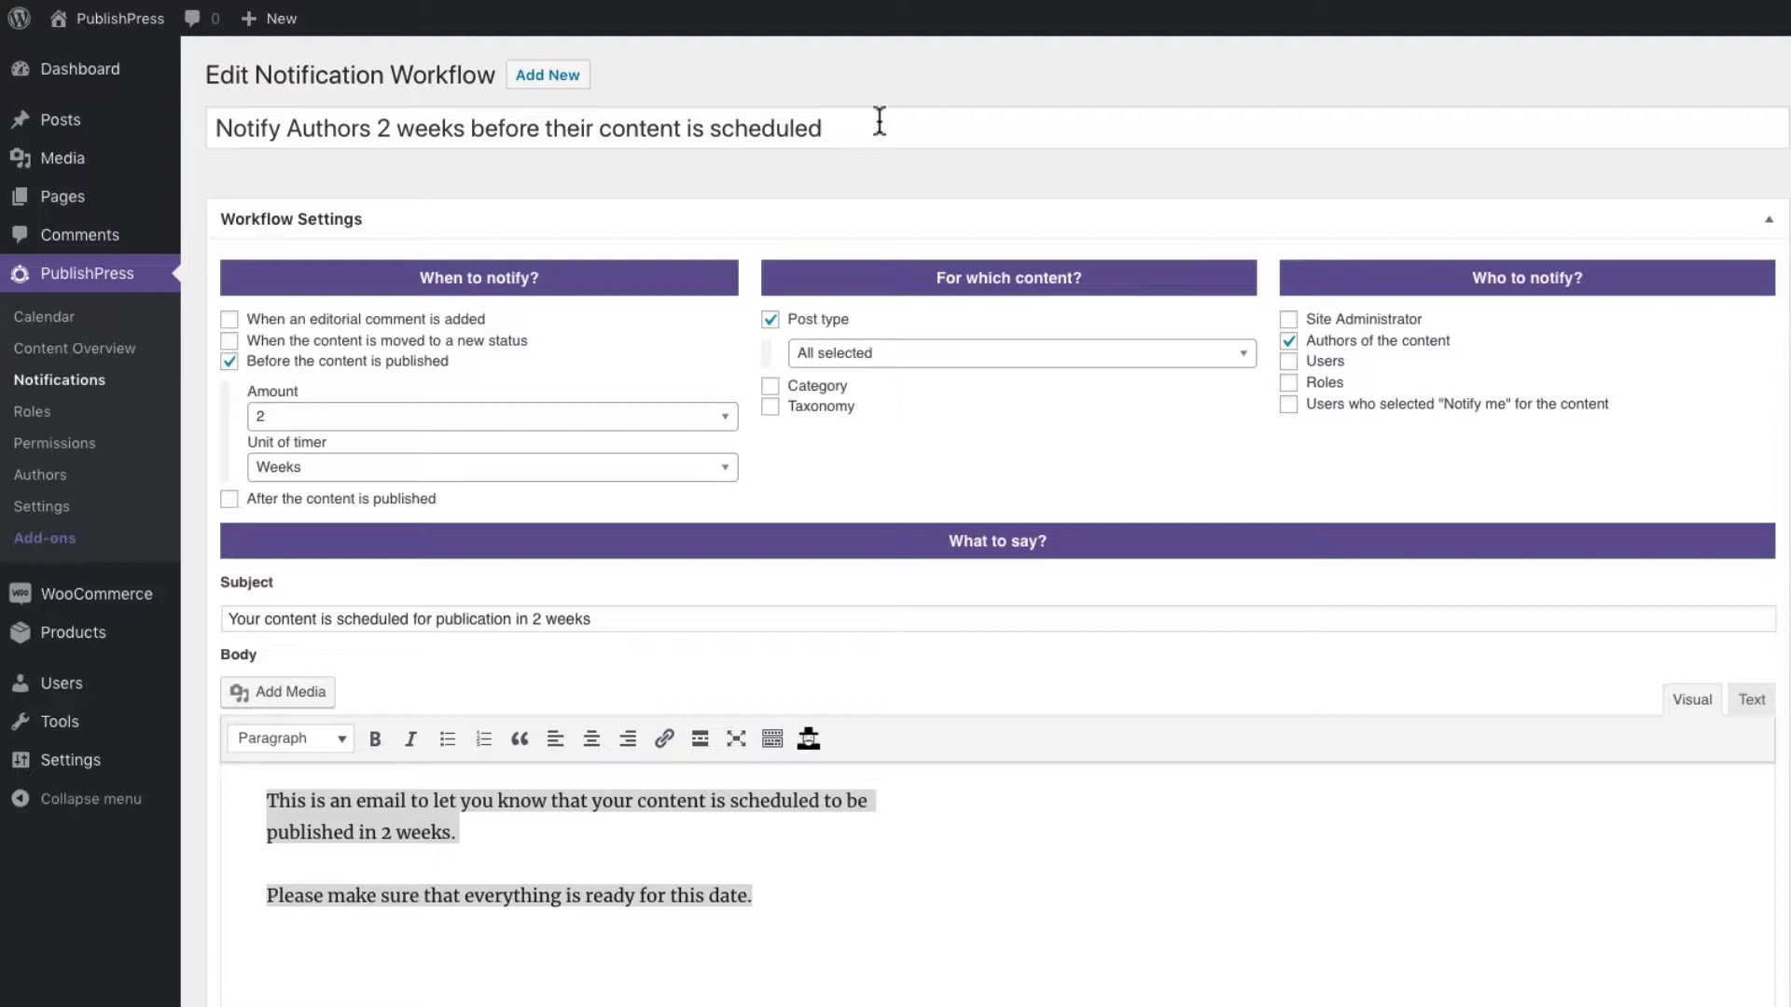
{"action": "mouse_move", "coordinate": [550, 37]}
{"action": "mouse_move", "coordinate": [60, 123]}
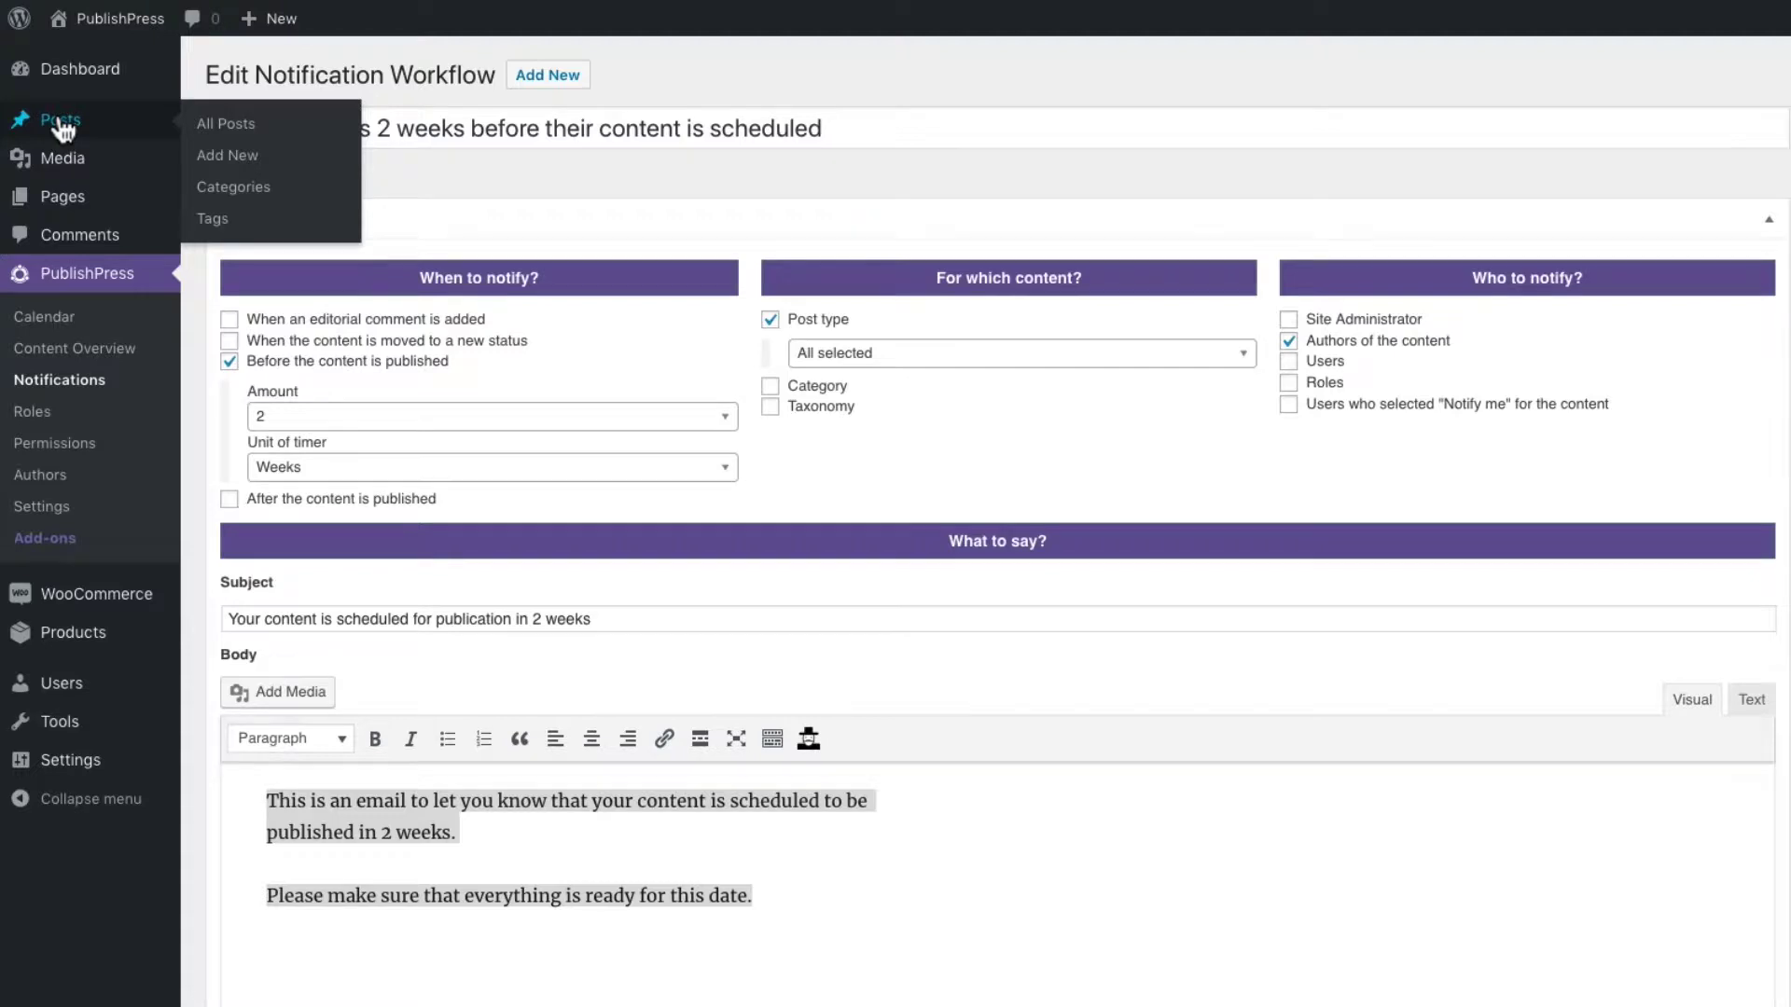
In All Posts, toggle Notify me on 'Ut sint deserunt consequatur vel' on and back off
{"action": "left_click", "coordinate": [62, 128]}
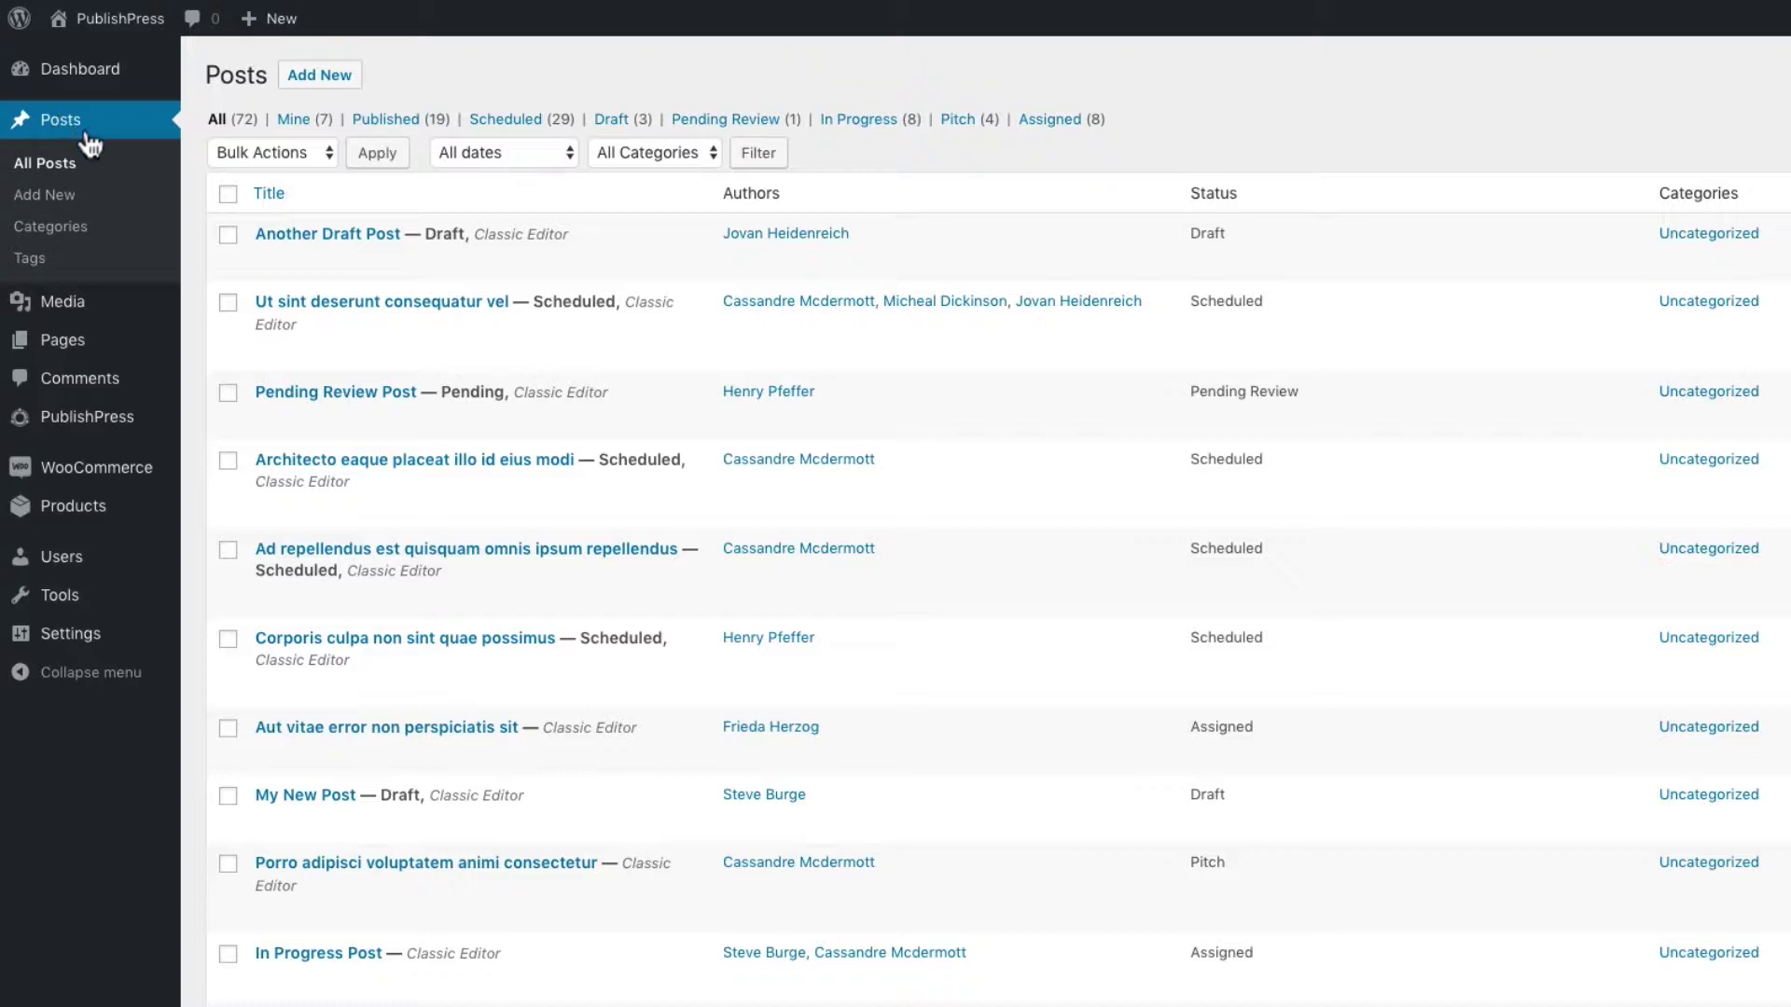
{"action": "mouse_move", "coordinate": [340, 223]}
{"action": "mouse_move", "coordinate": [496, 336]}
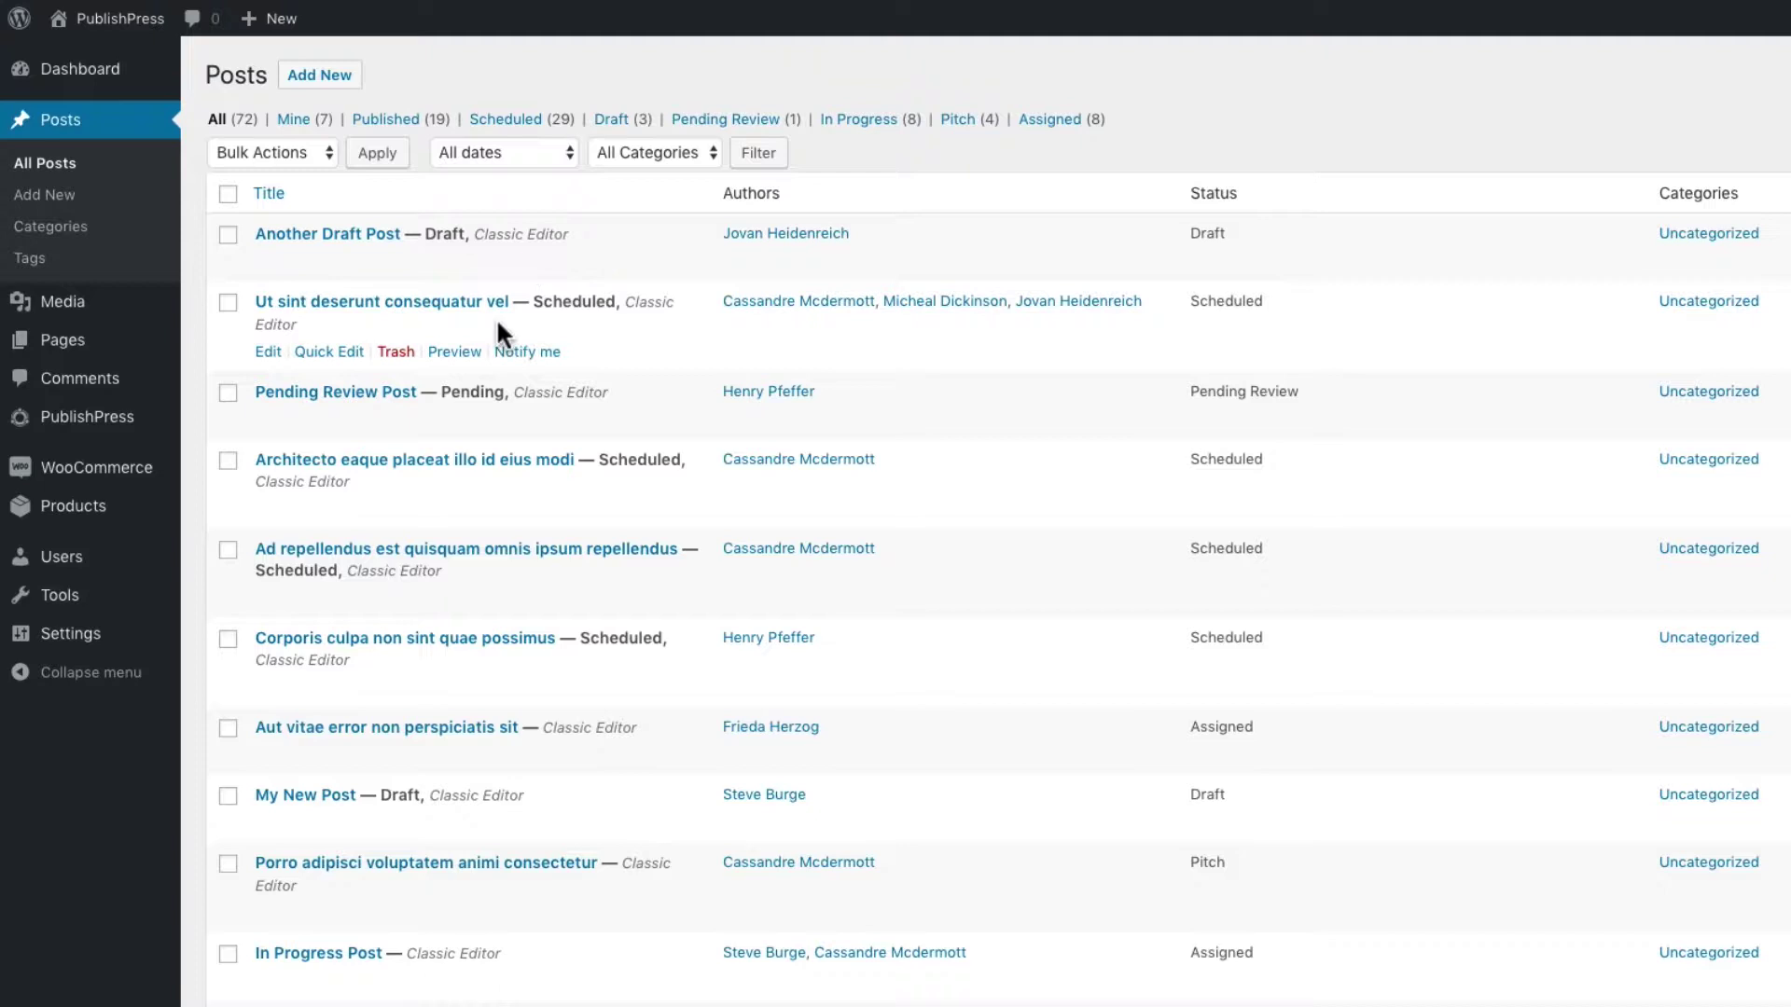
{"action": "mouse_move", "coordinate": [539, 272]}
{"action": "left_click", "coordinate": [527, 354]}
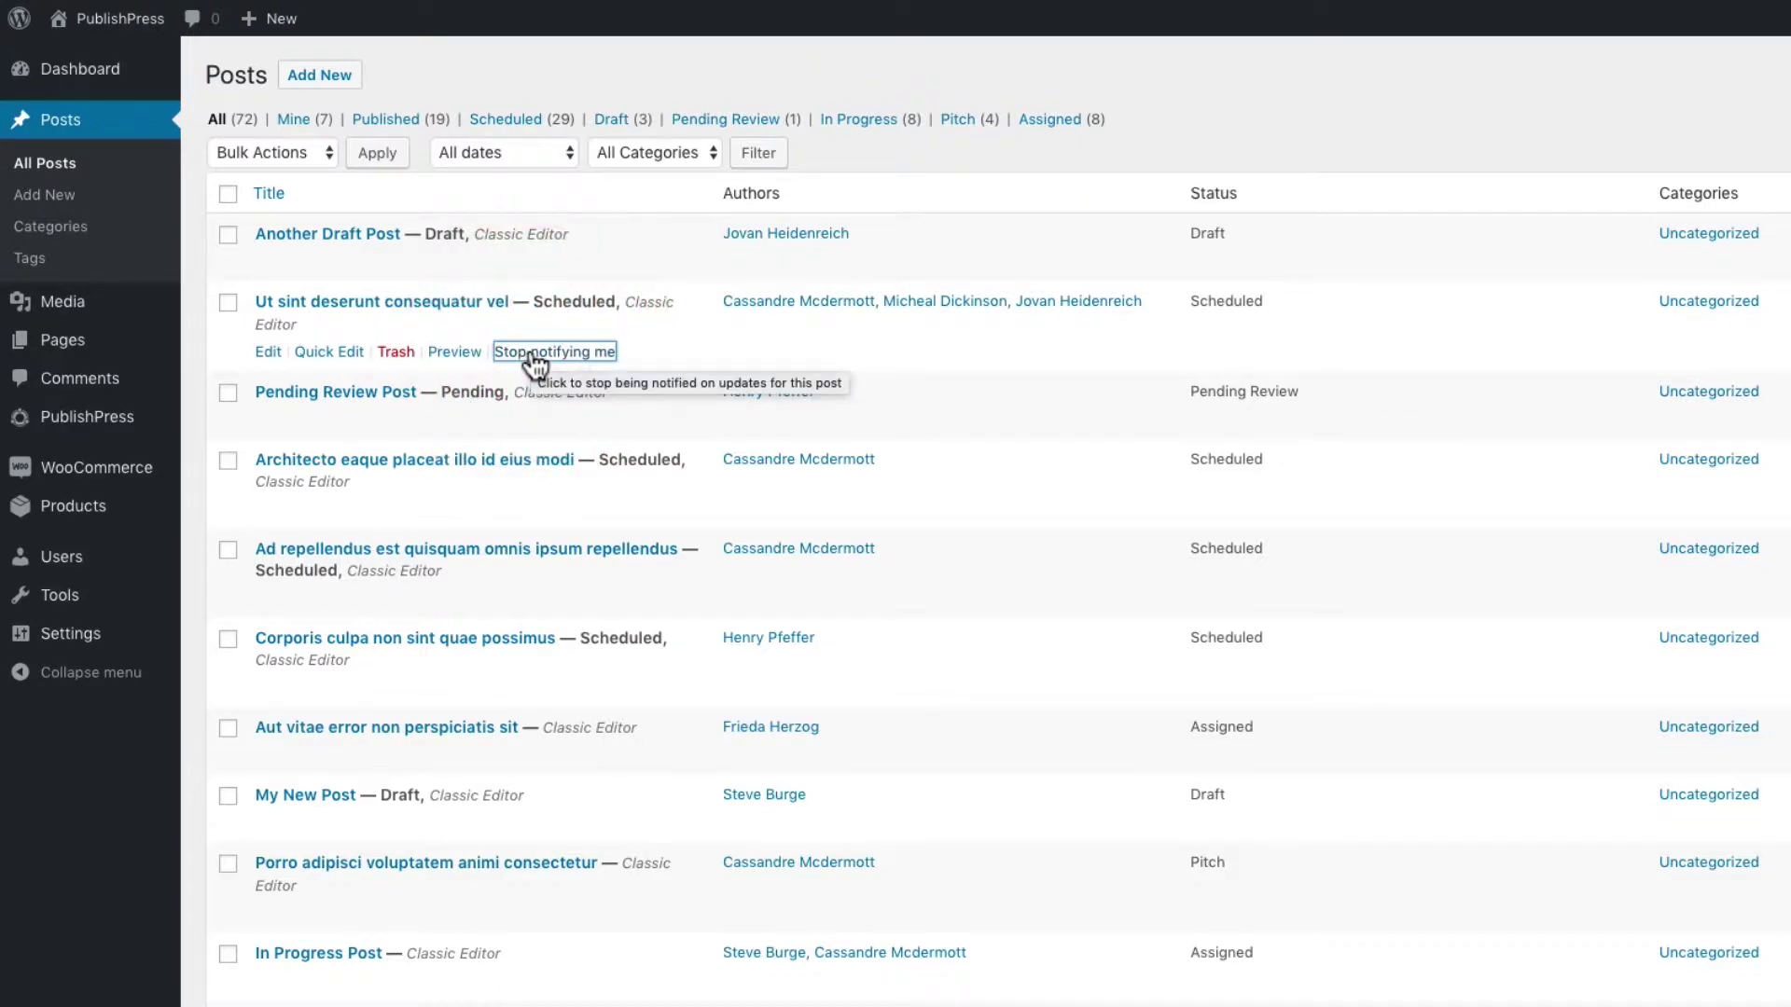
{"action": "left_click", "coordinate": [532, 355]}
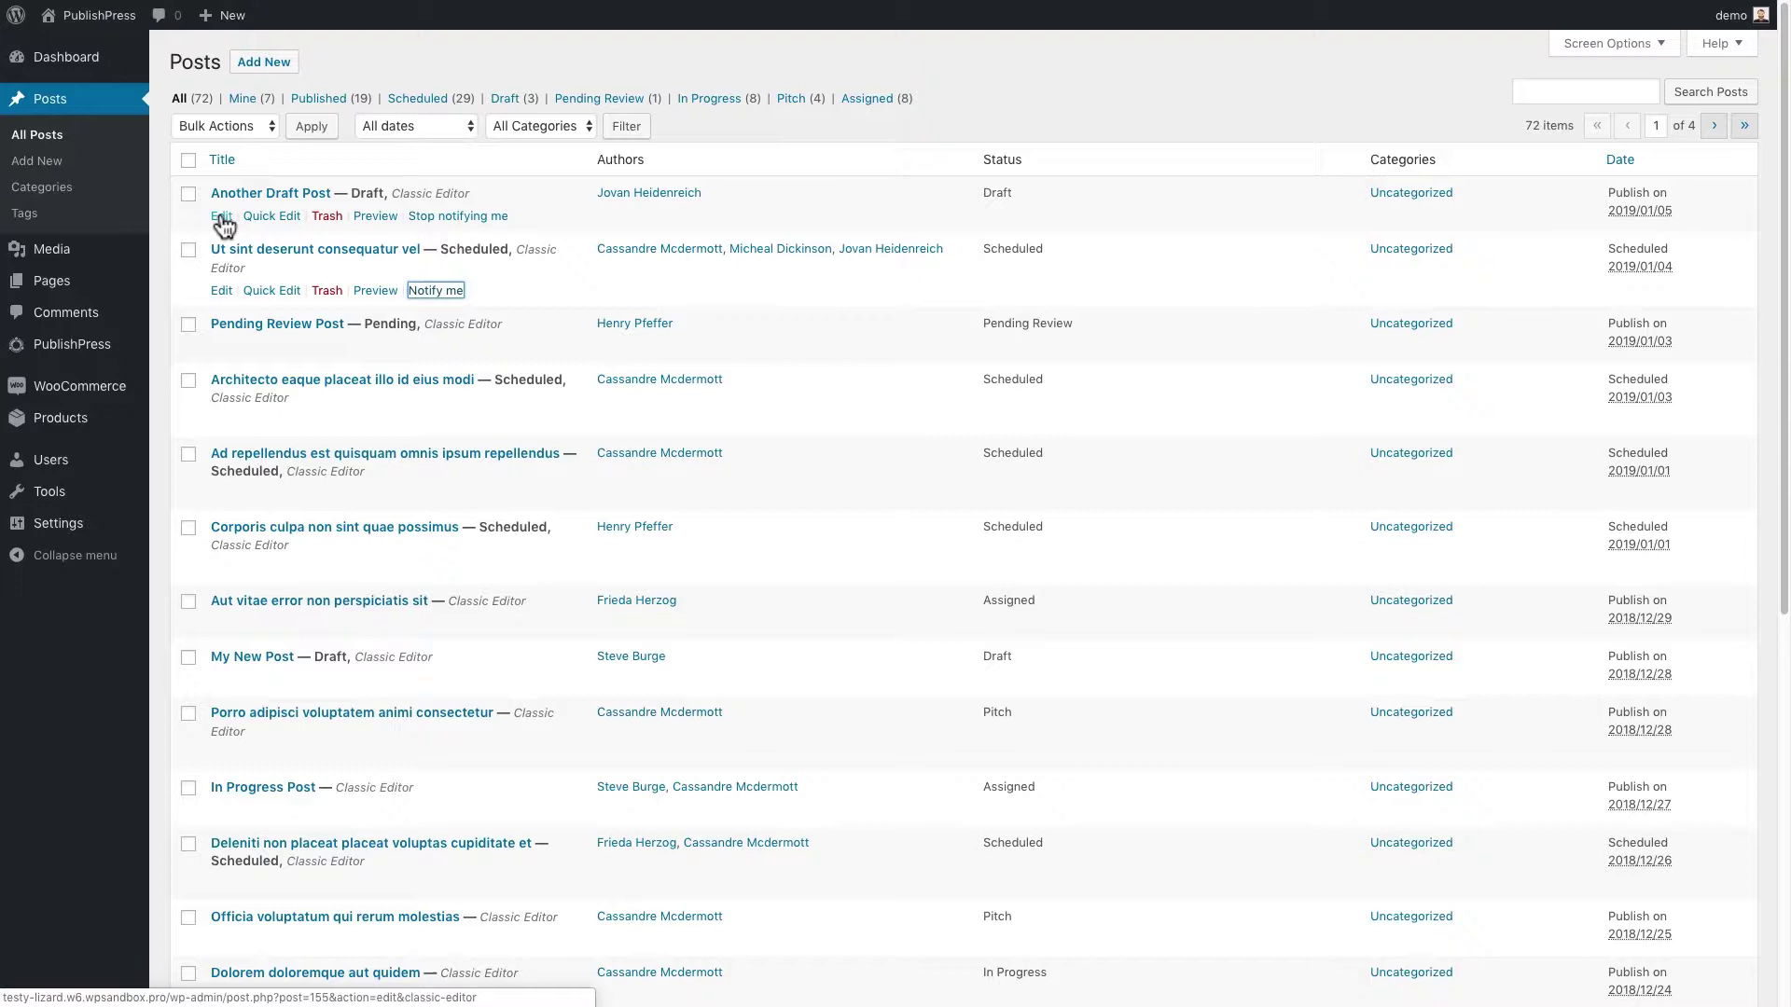
Open Another Draft Post and add the Subscriber role as a notification recipient
{"action": "left_click", "coordinate": [222, 217]}
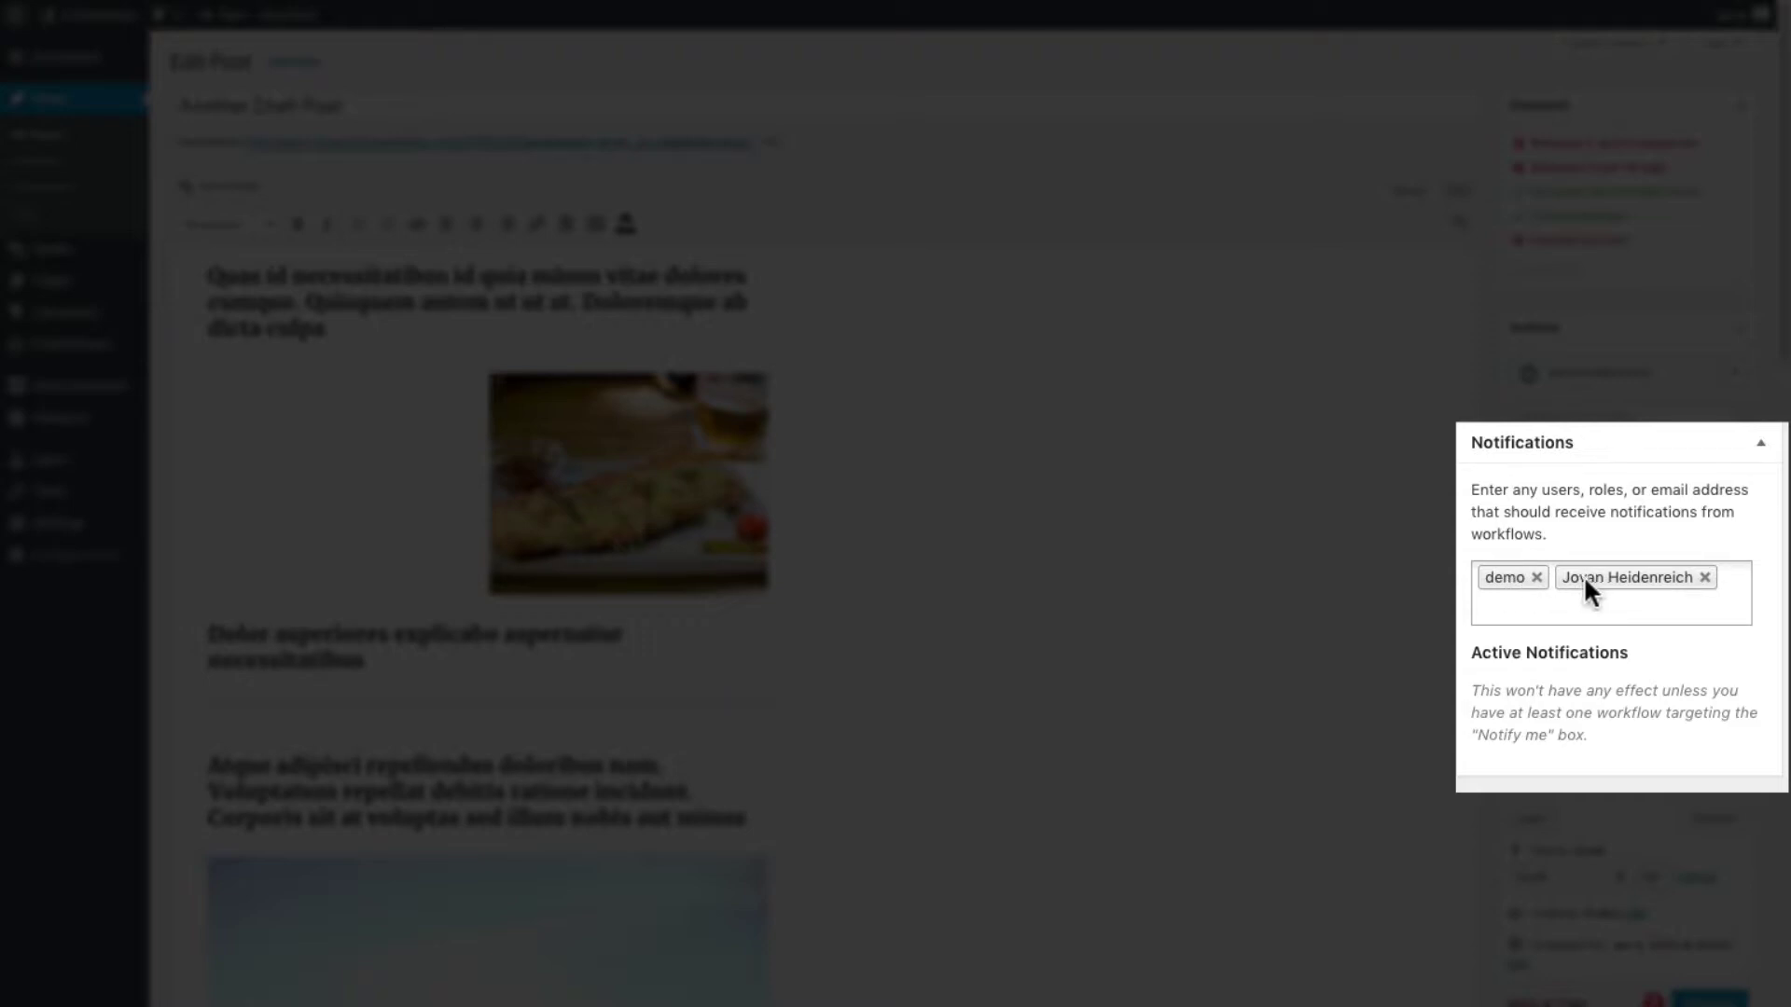
{"action": "left_click", "coordinate": [1536, 608]}
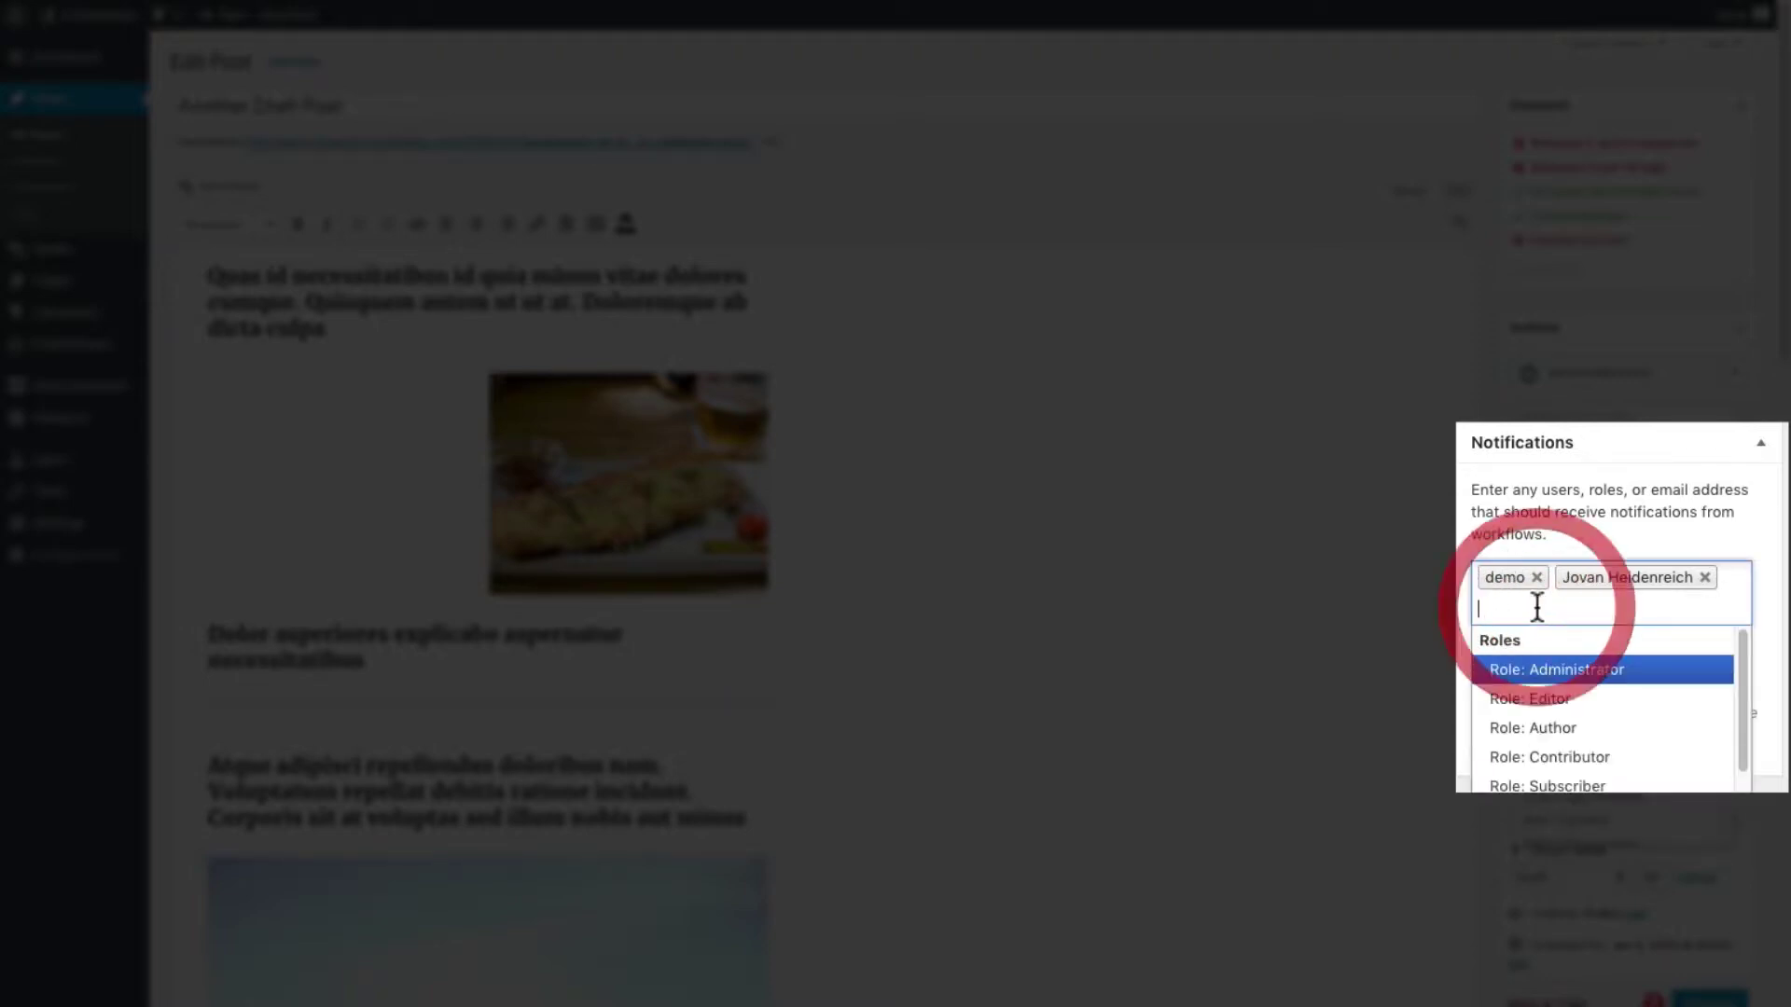
{"action": "type", "text": "s"}
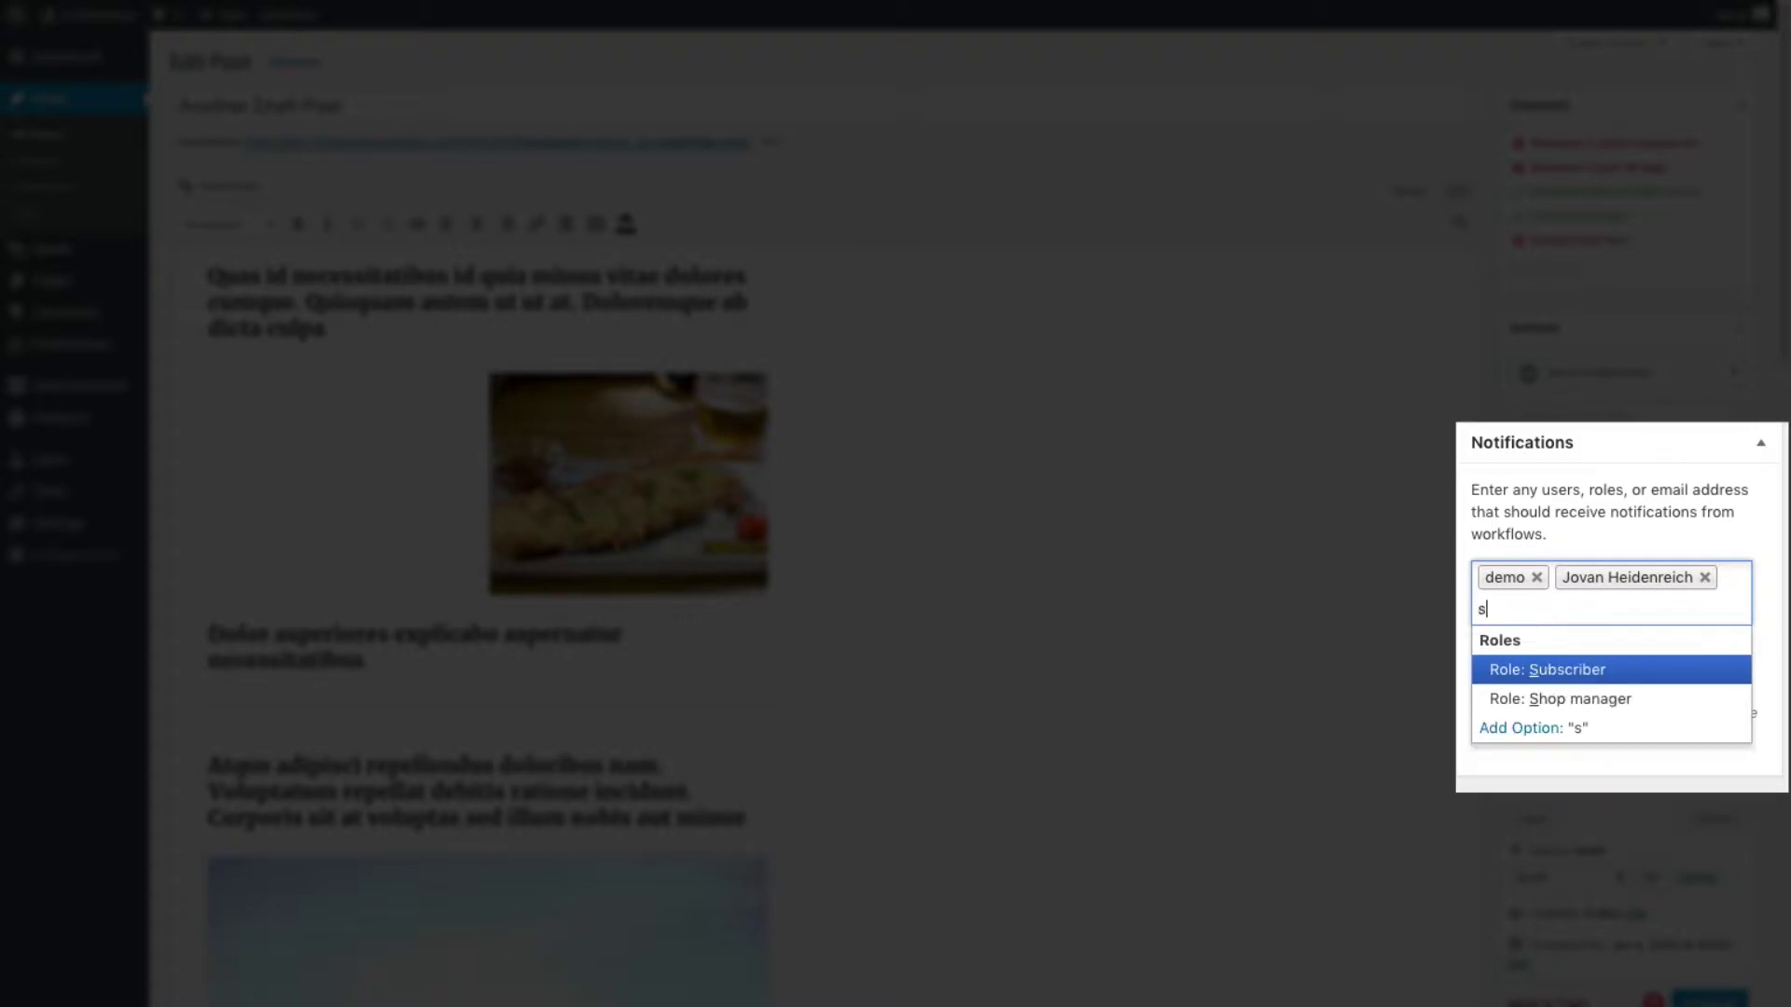
{"action": "left_click", "coordinate": [1558, 670]}
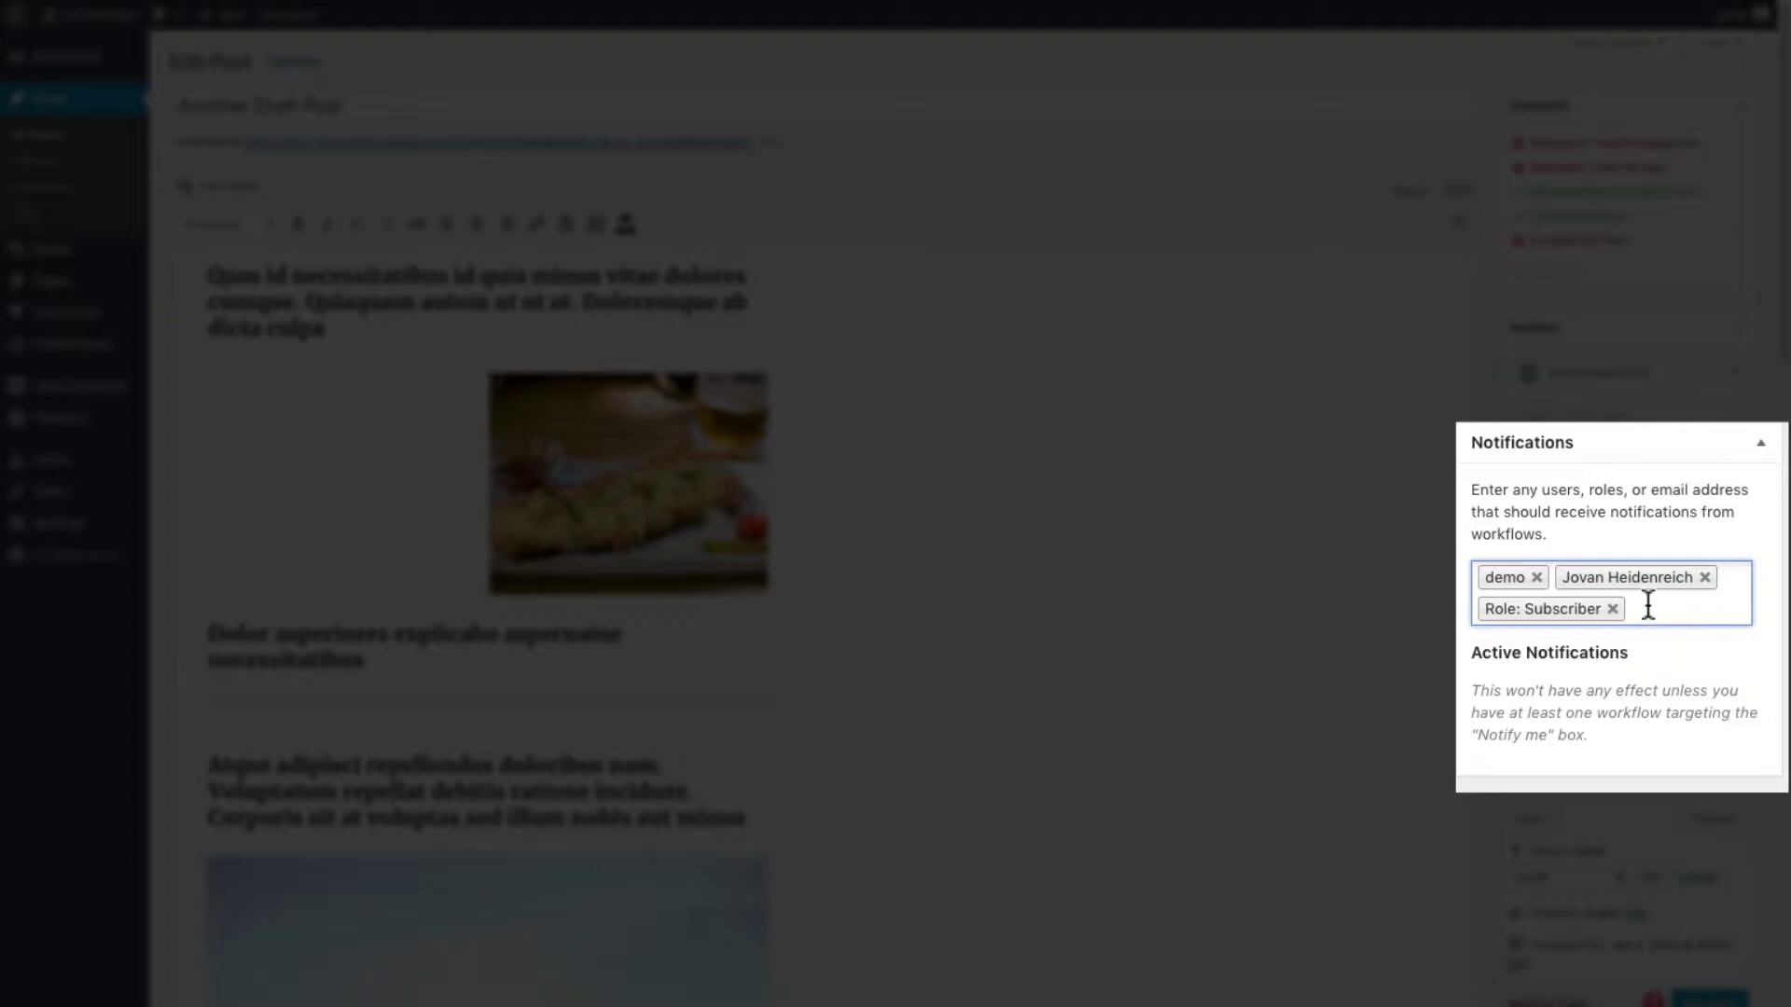
Add a user and an e-mail address as further notification recipients
{"action": "type", "text": "c"}
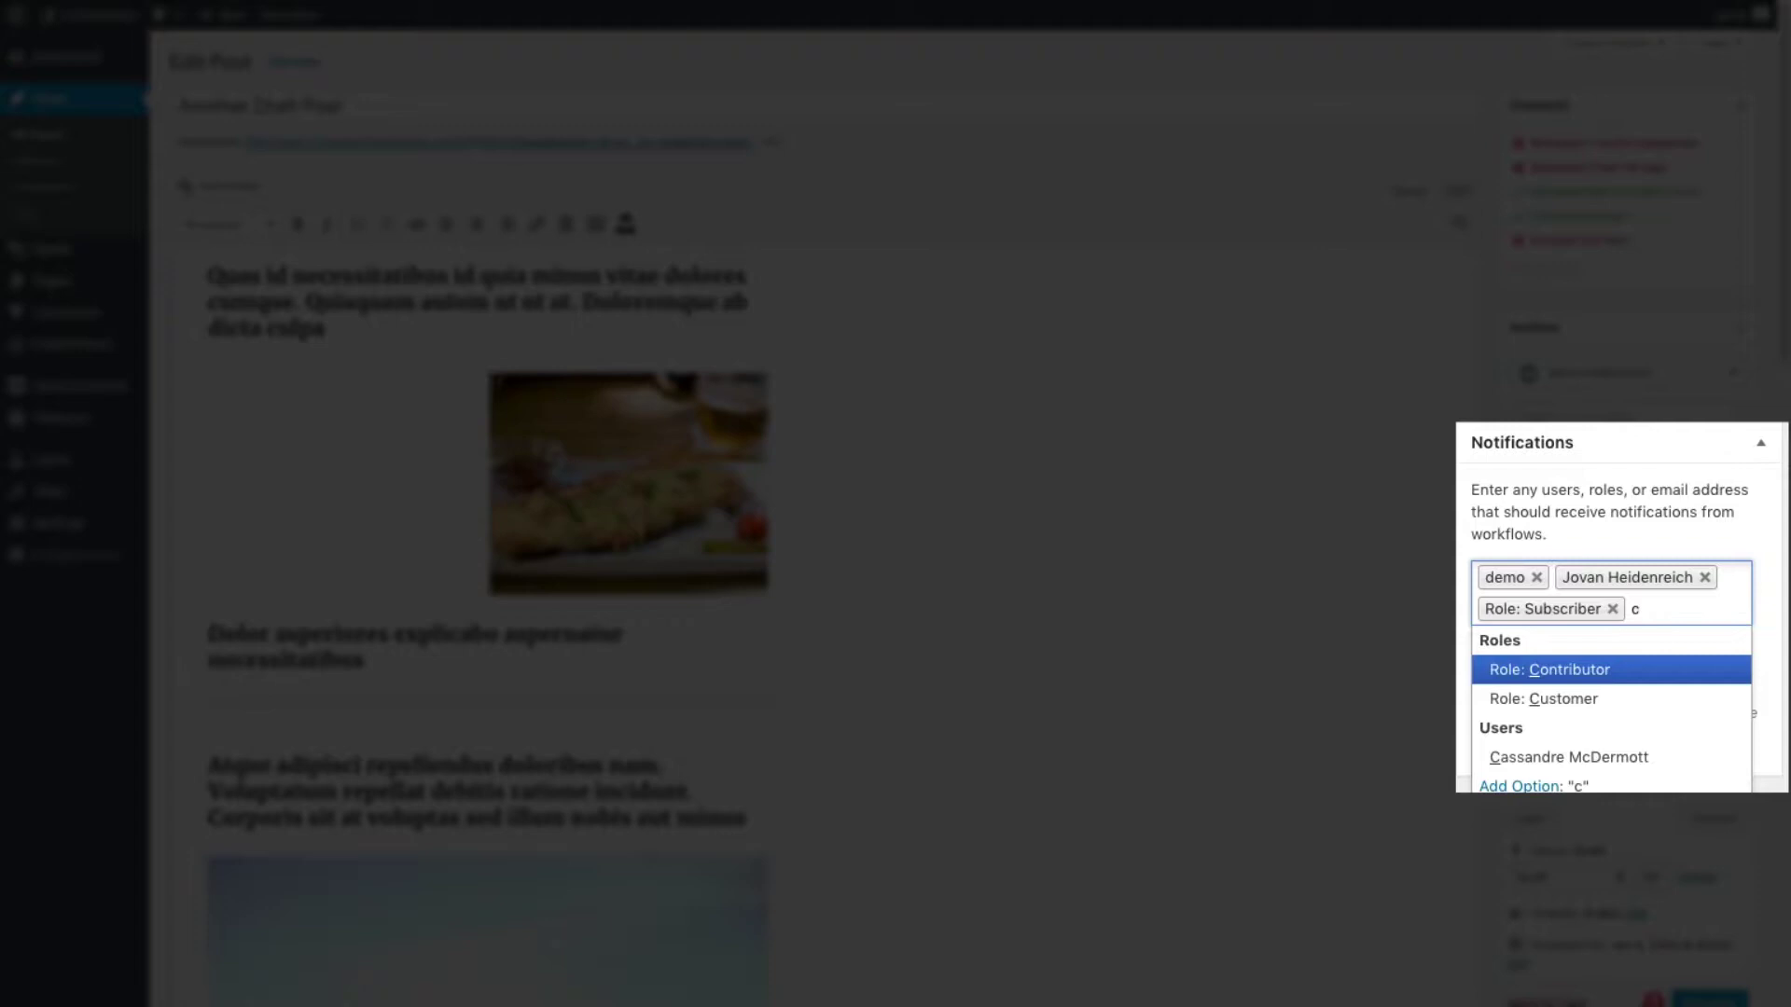
{"action": "left_click", "coordinate": [1555, 756]}
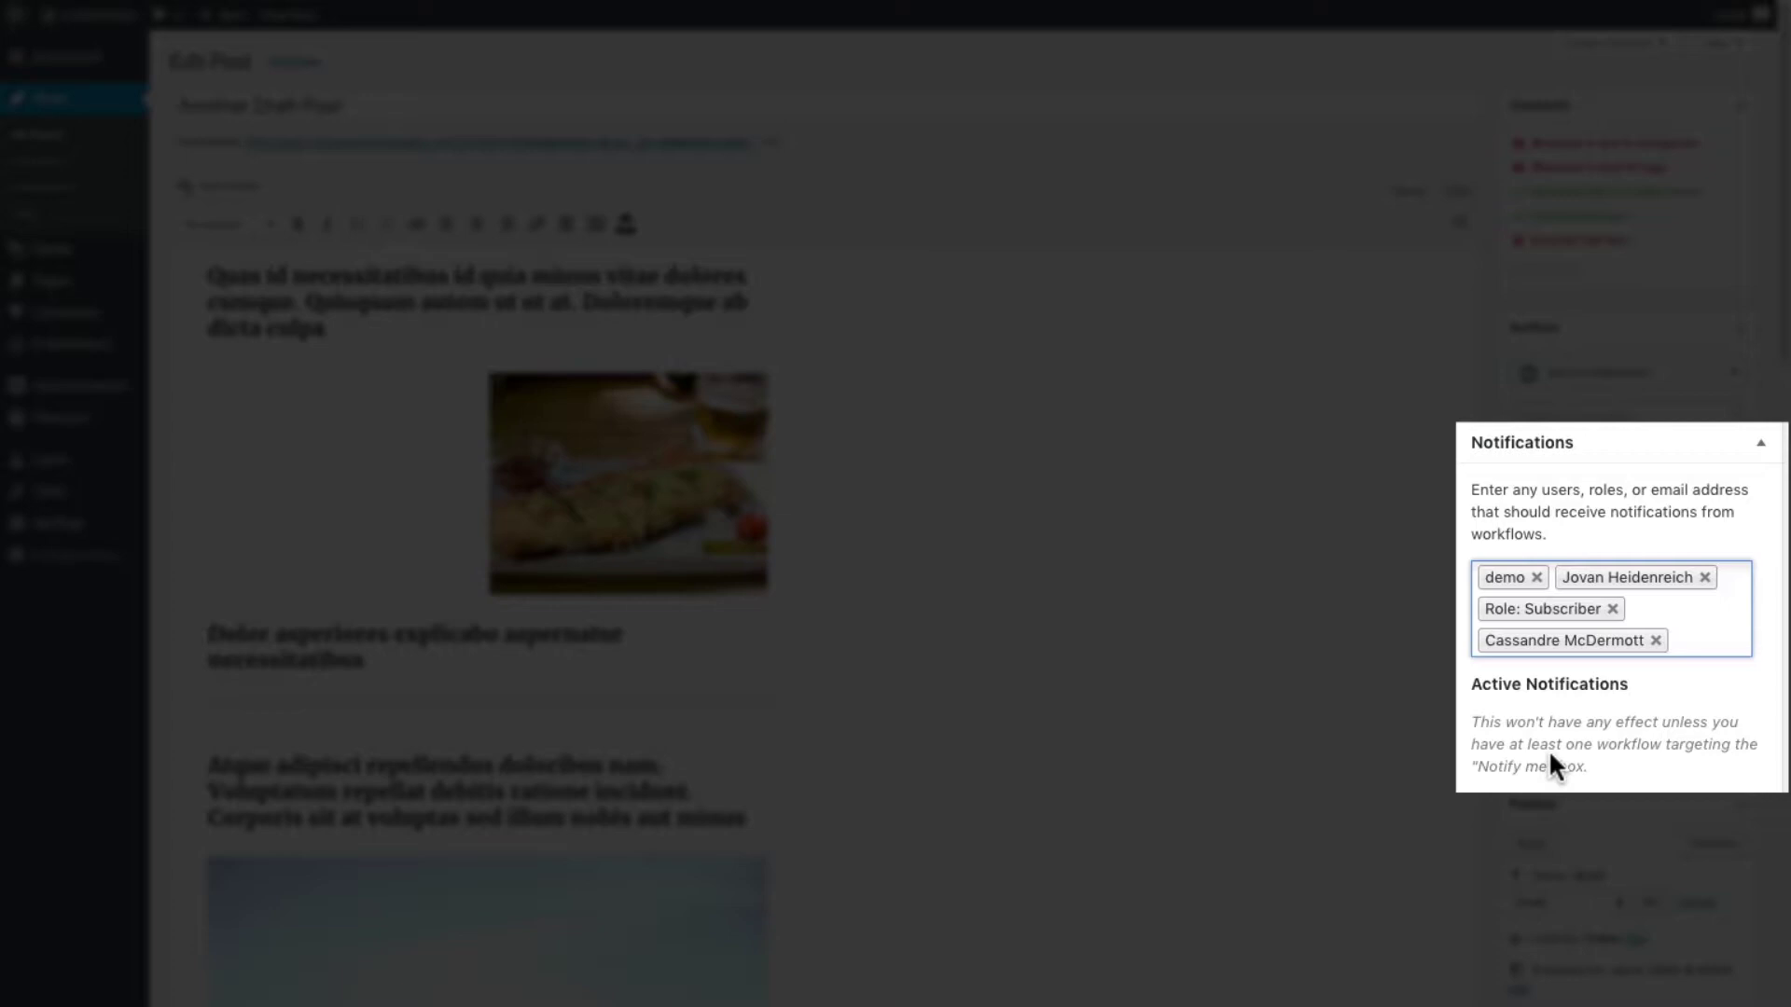
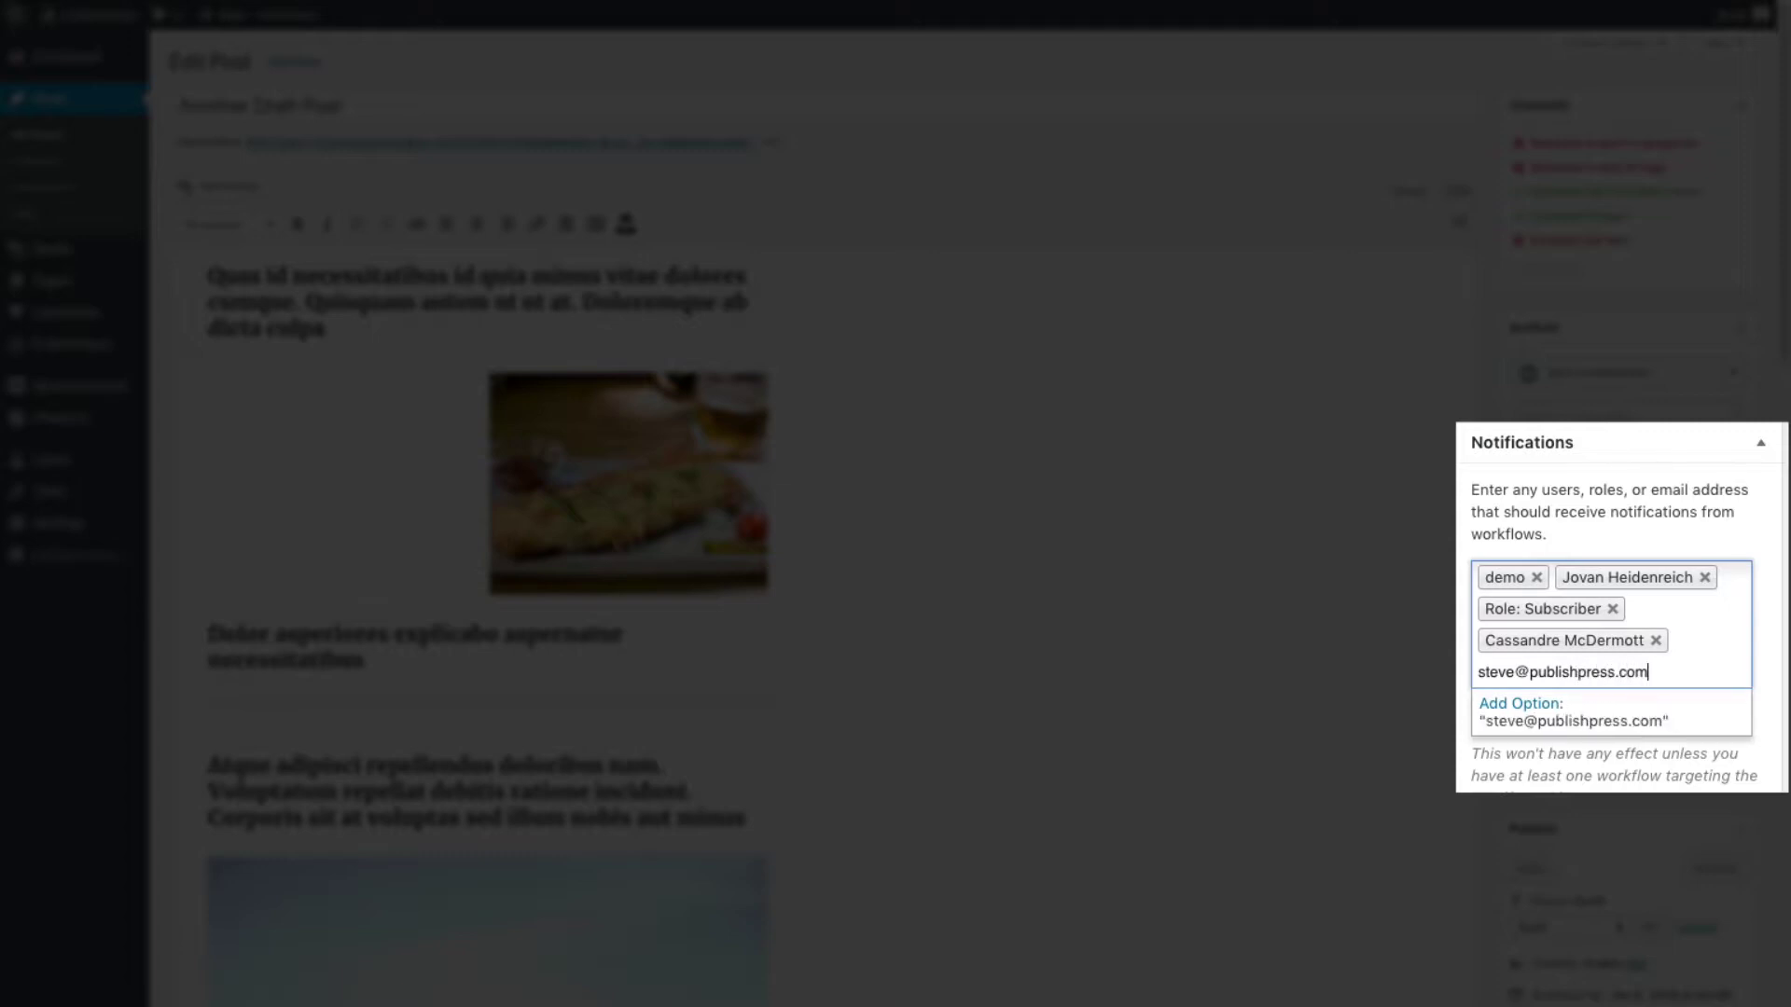
{"action": "left_click", "coordinate": [1525, 717]}
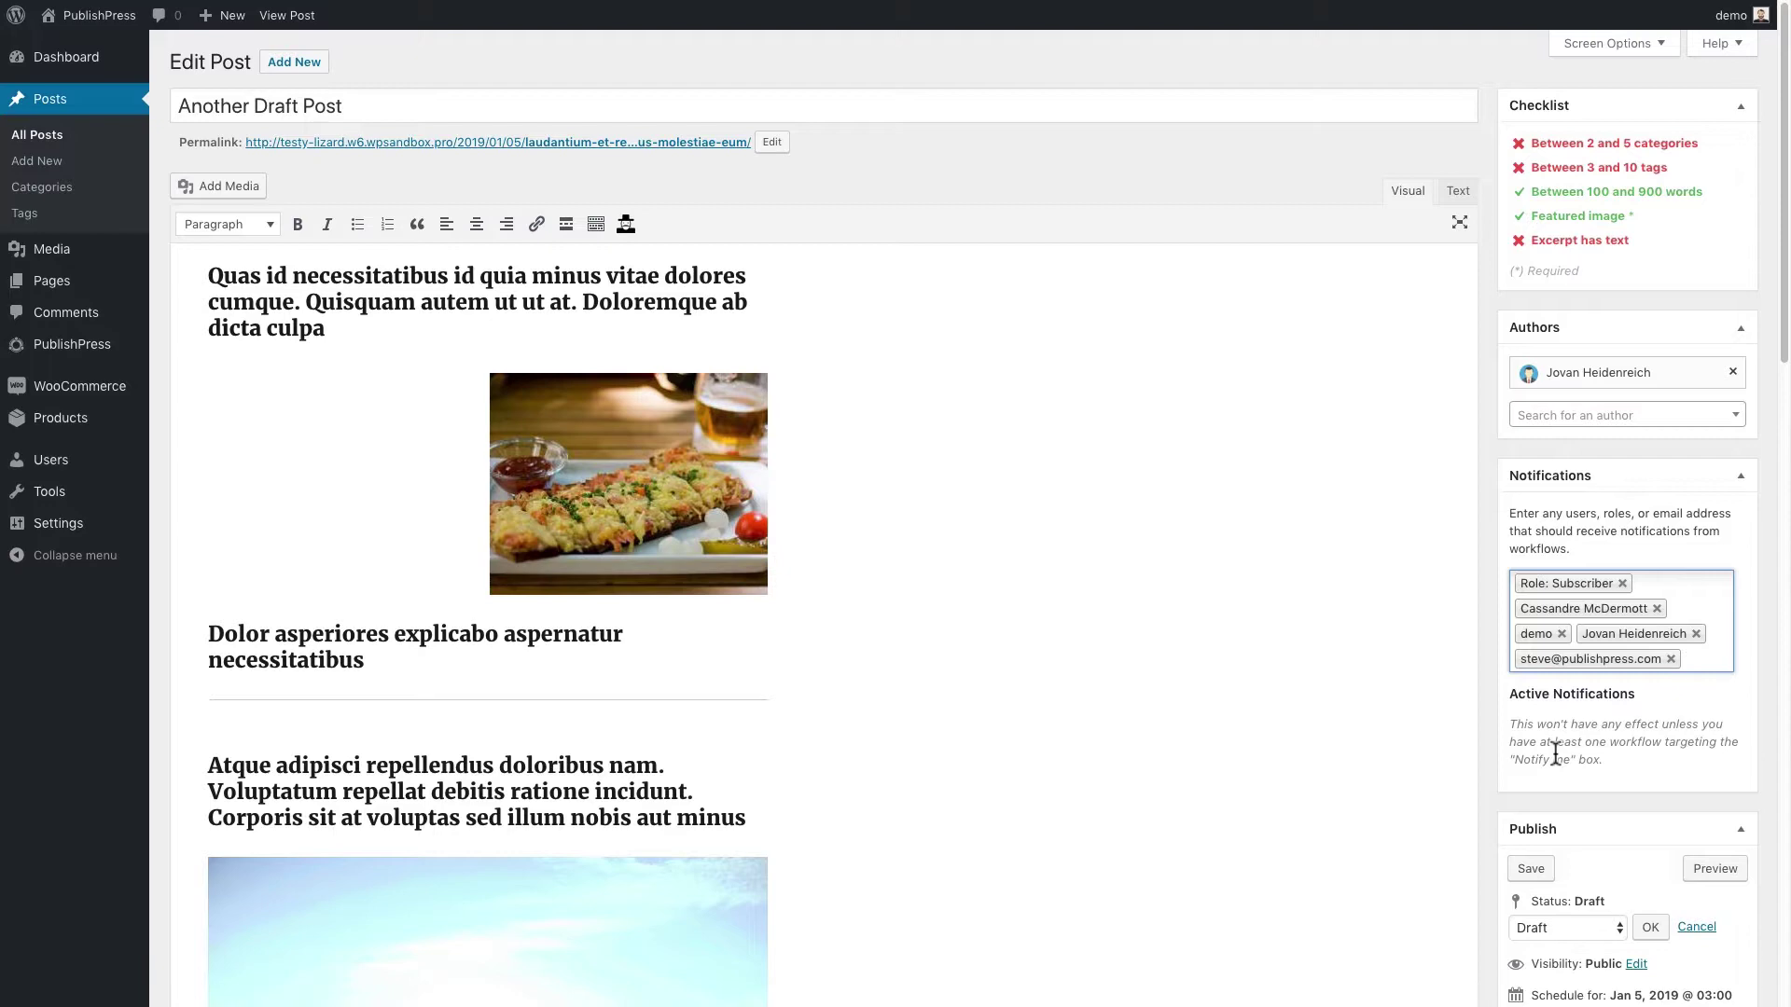
Save the draft and view PublishPress Notifications workflows in a new browser tab
{"action": "scroll", "coordinate": [1555, 751], "scroll_direction": "down", "scroll_amount": 7}
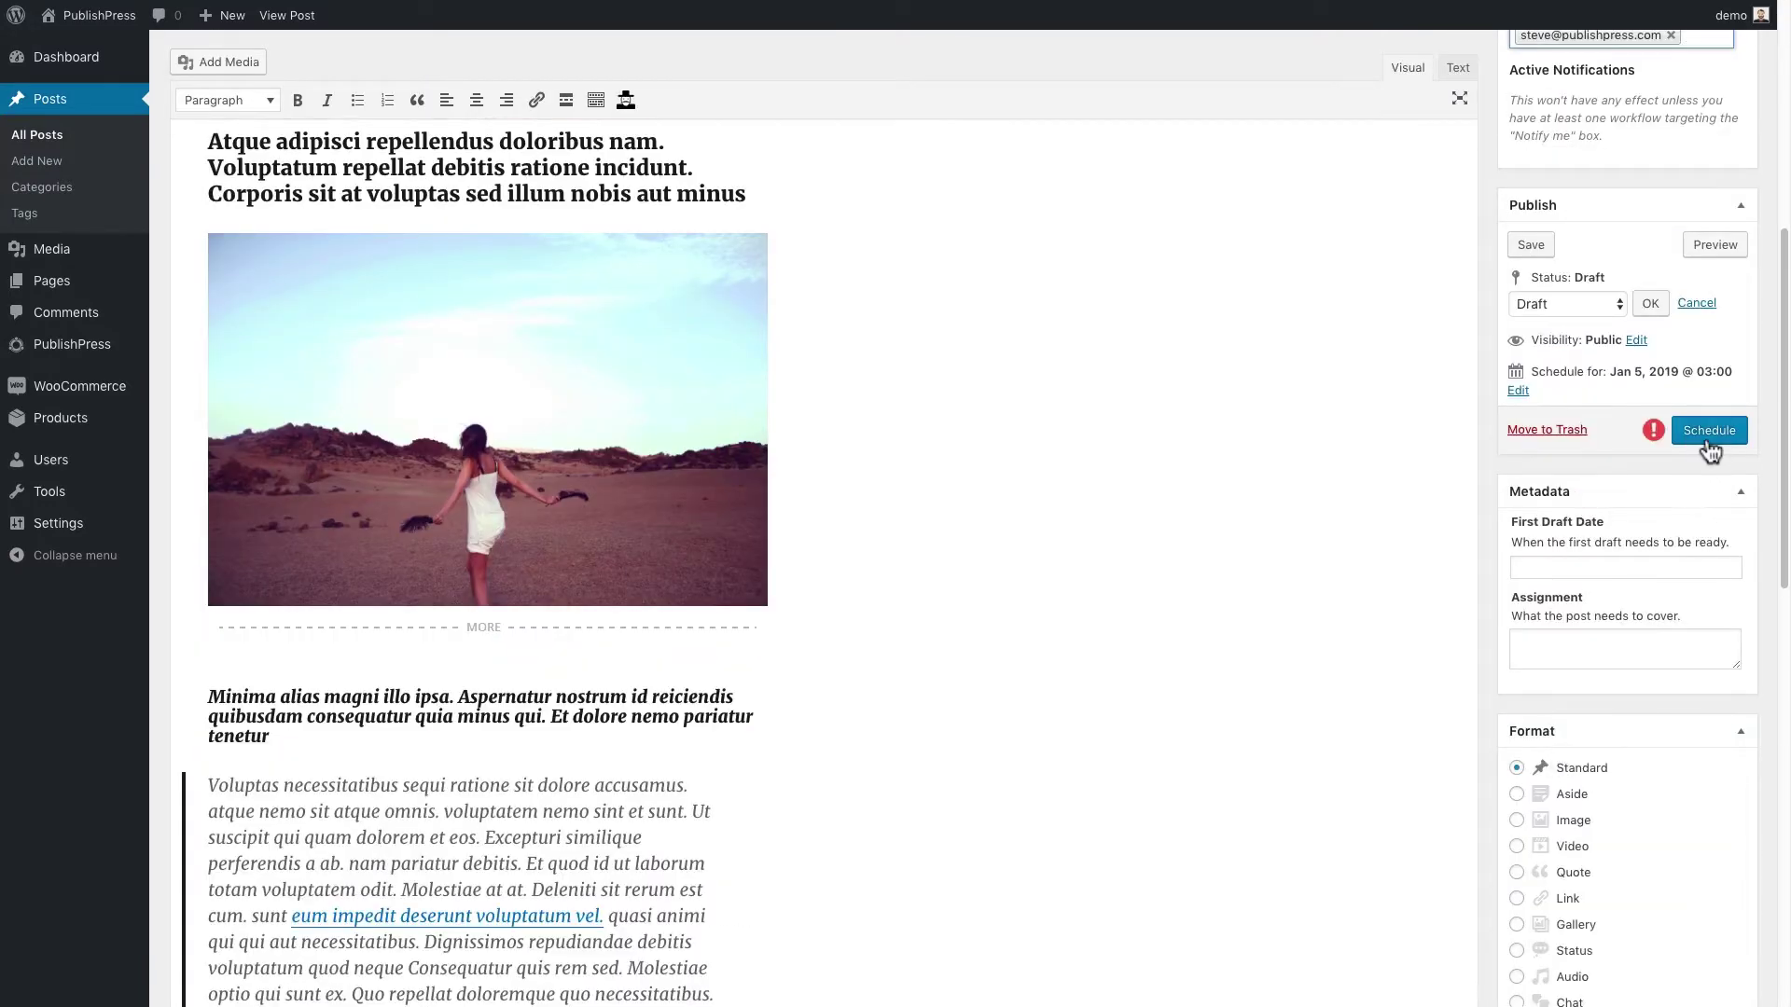
{"action": "left_click", "coordinate": [1535, 245]}
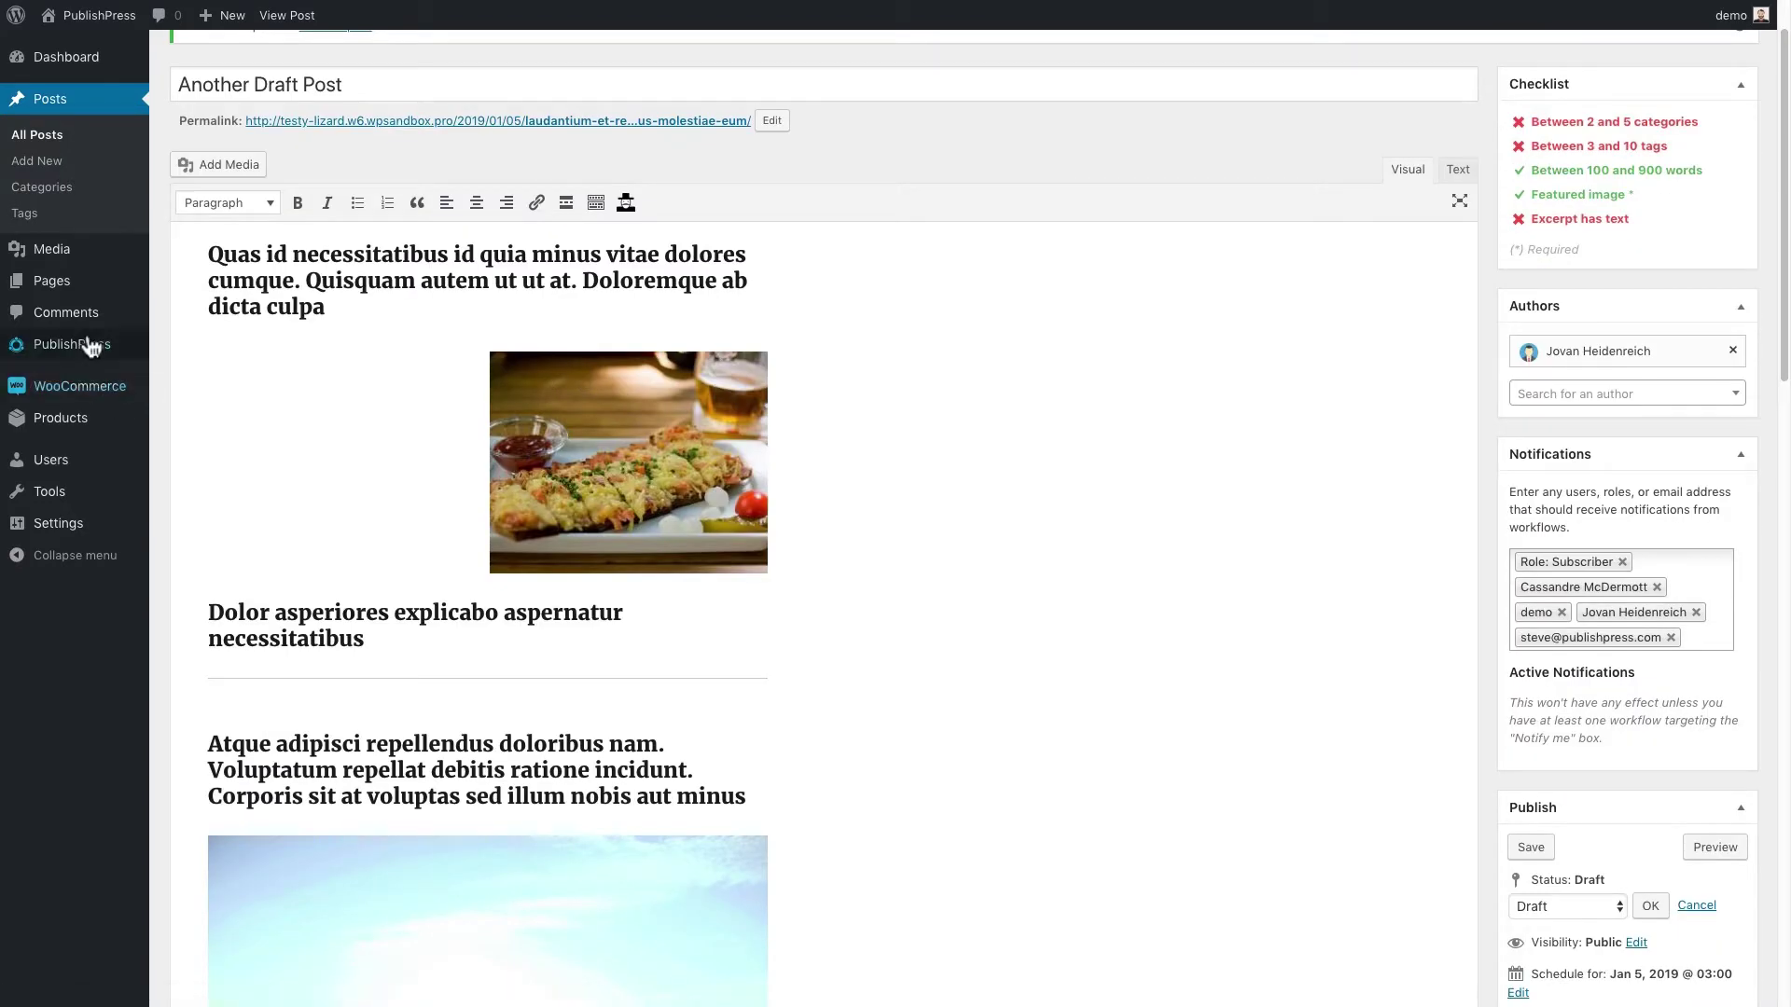
{"action": "mouse_move", "coordinate": [91, 347]}
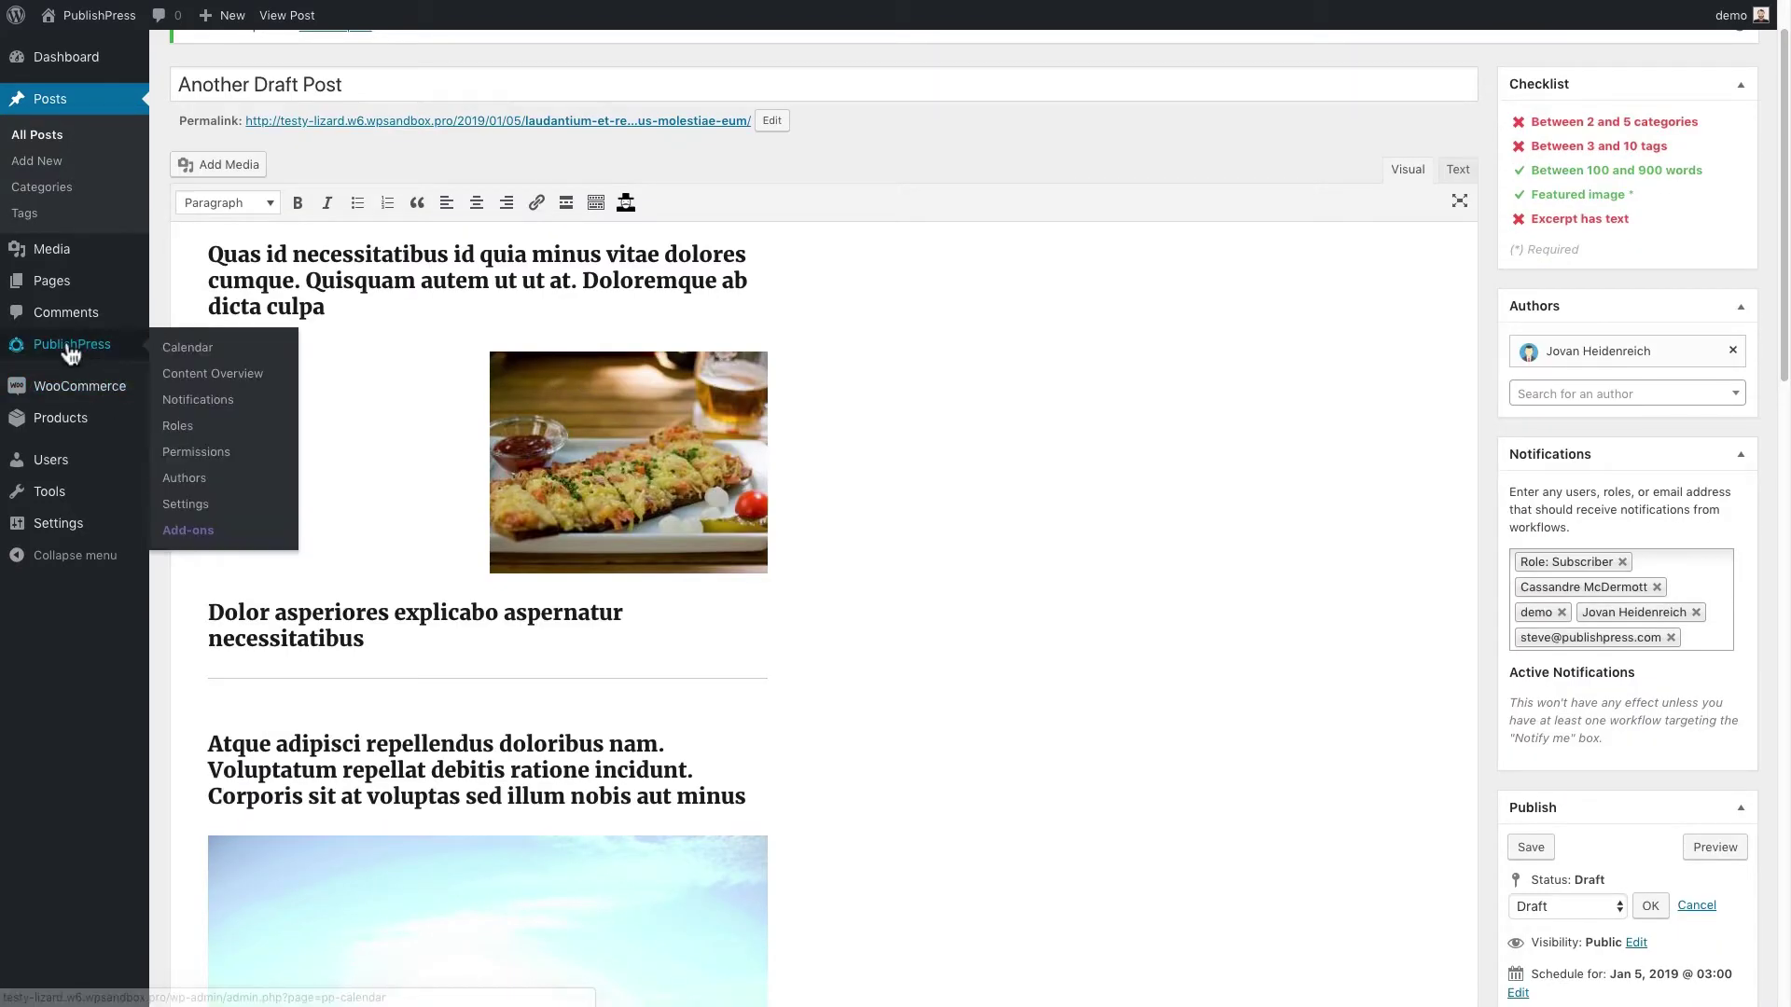
{"action": "right_click", "coordinate": [201, 407]}
{"action": "left_click", "coordinate": [268, 405]}
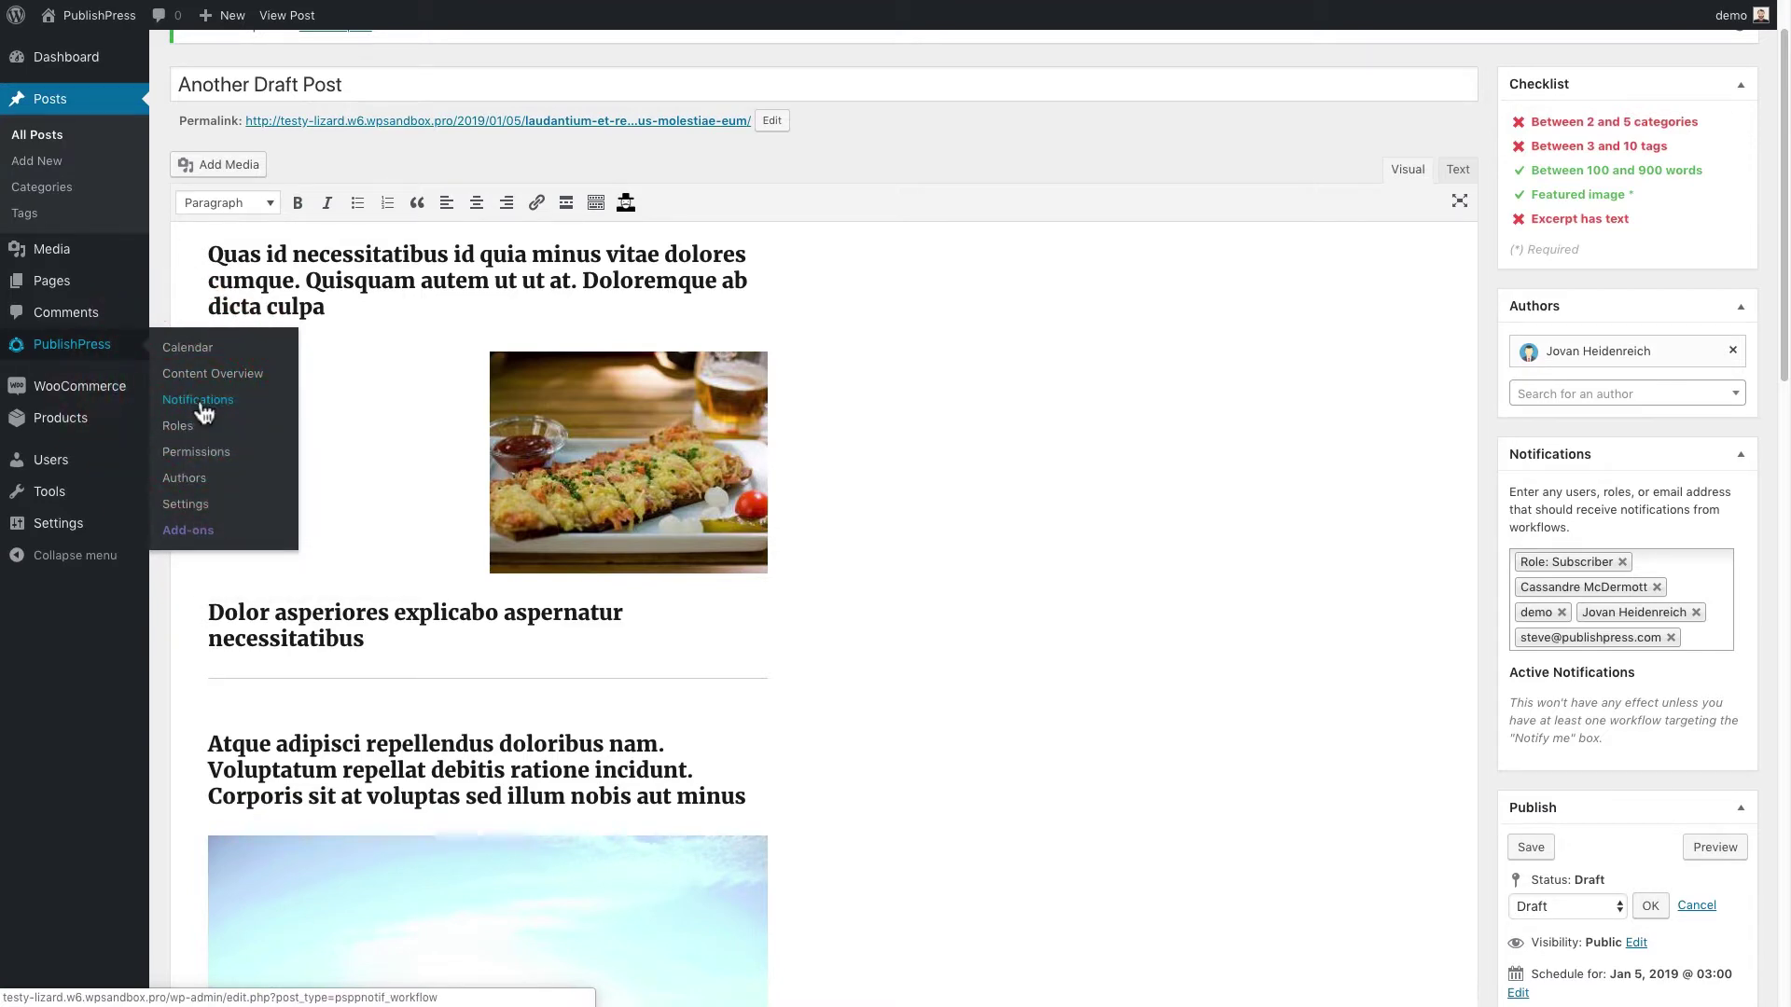
{"action": "left_click", "coordinate": [353, 40]}
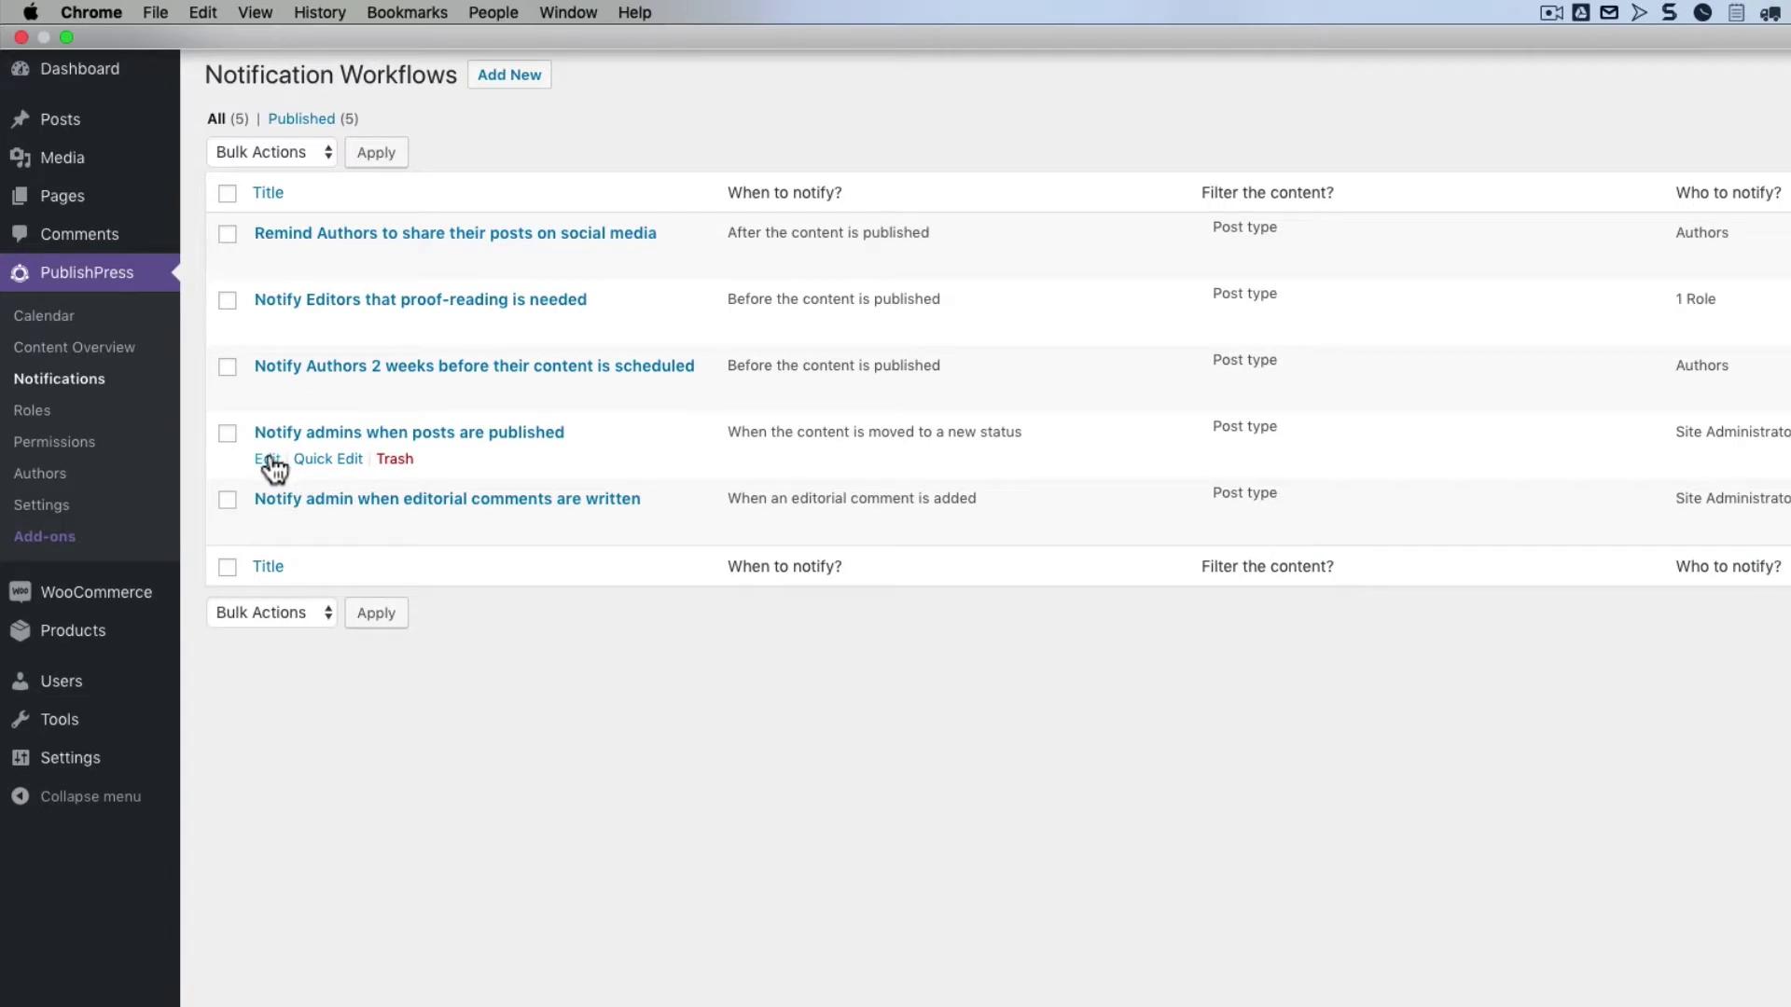
Tick 'Users who selected Notify me for the content' on the Notify admins when posts are published workflow and update it
{"action": "left_click", "coordinate": [270, 460]}
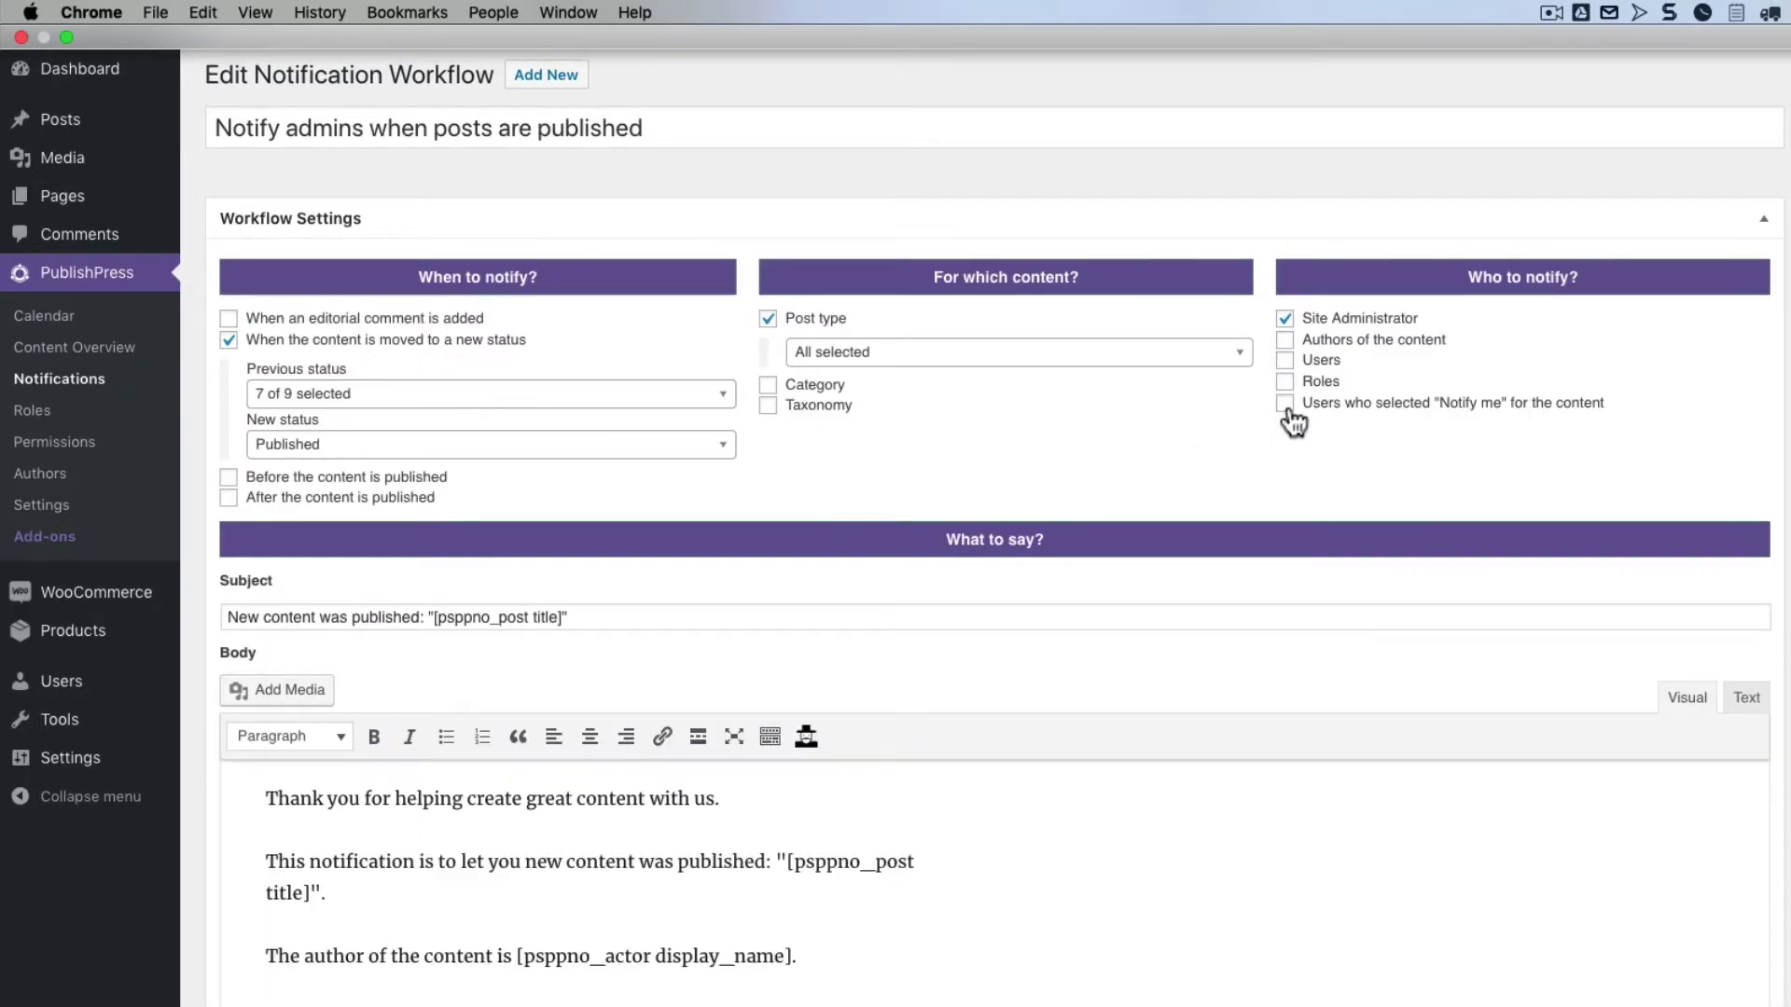
{"action": "left_click", "coordinate": [1286, 406]}
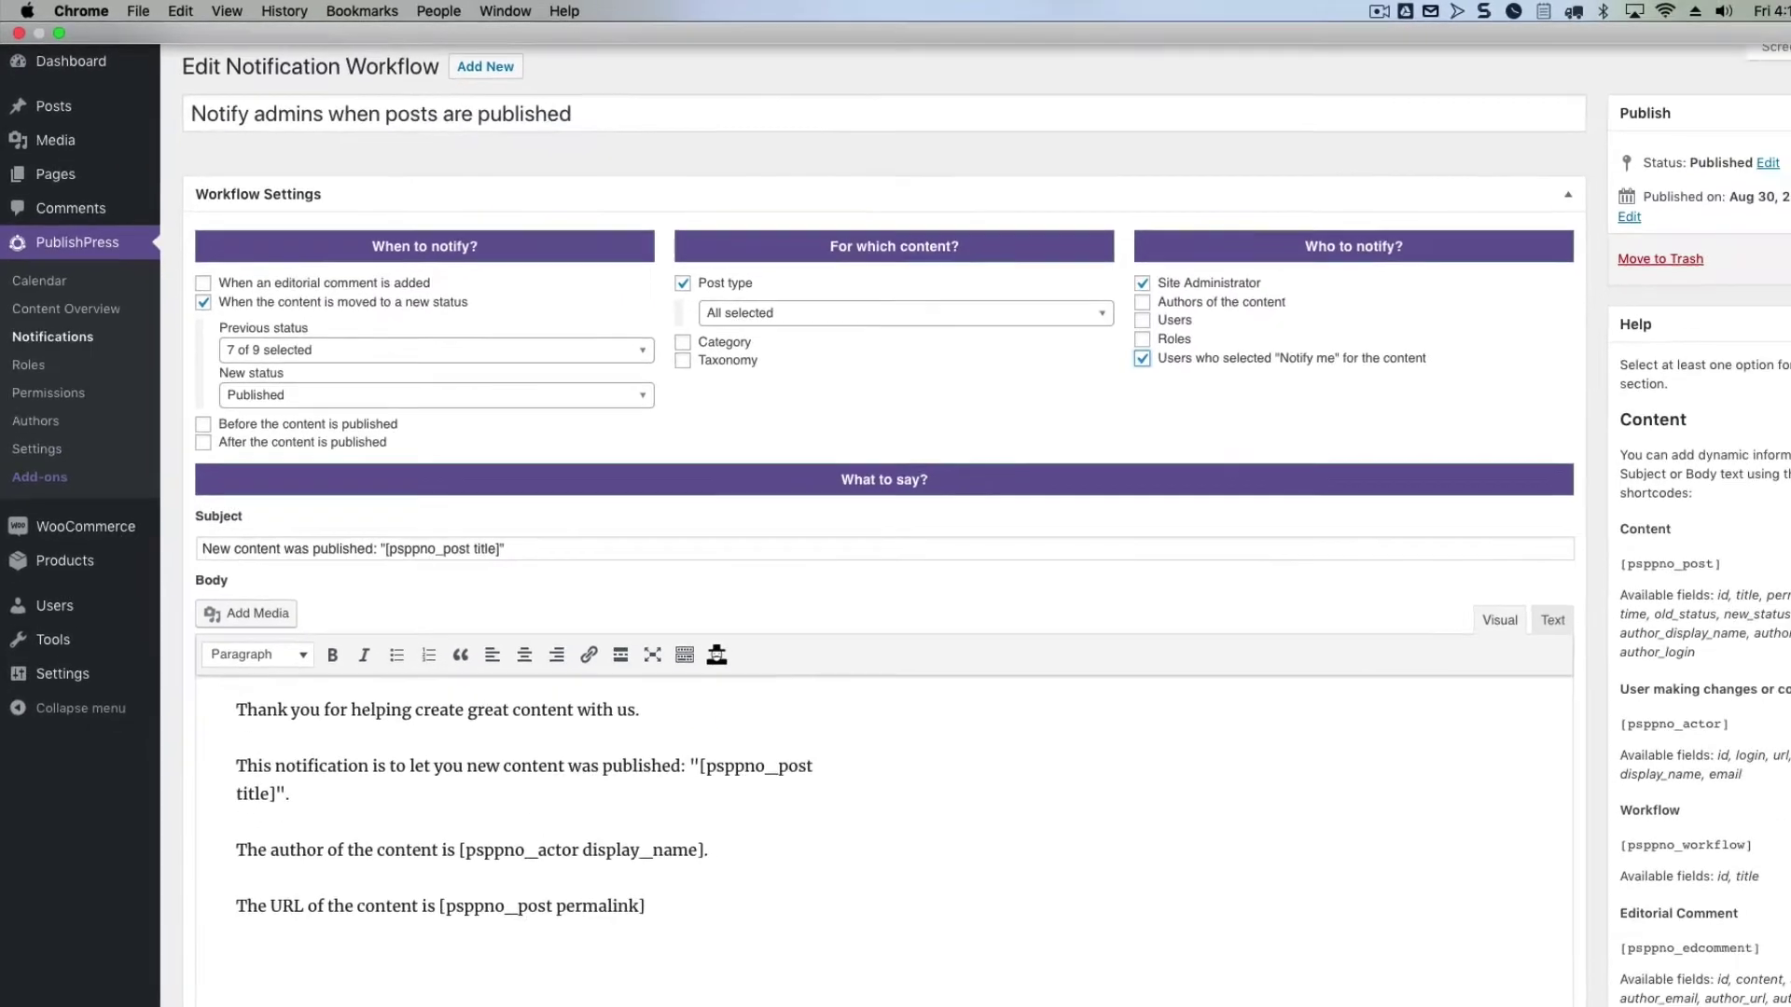
{"action": "left_click", "coordinate": [1718, 243]}
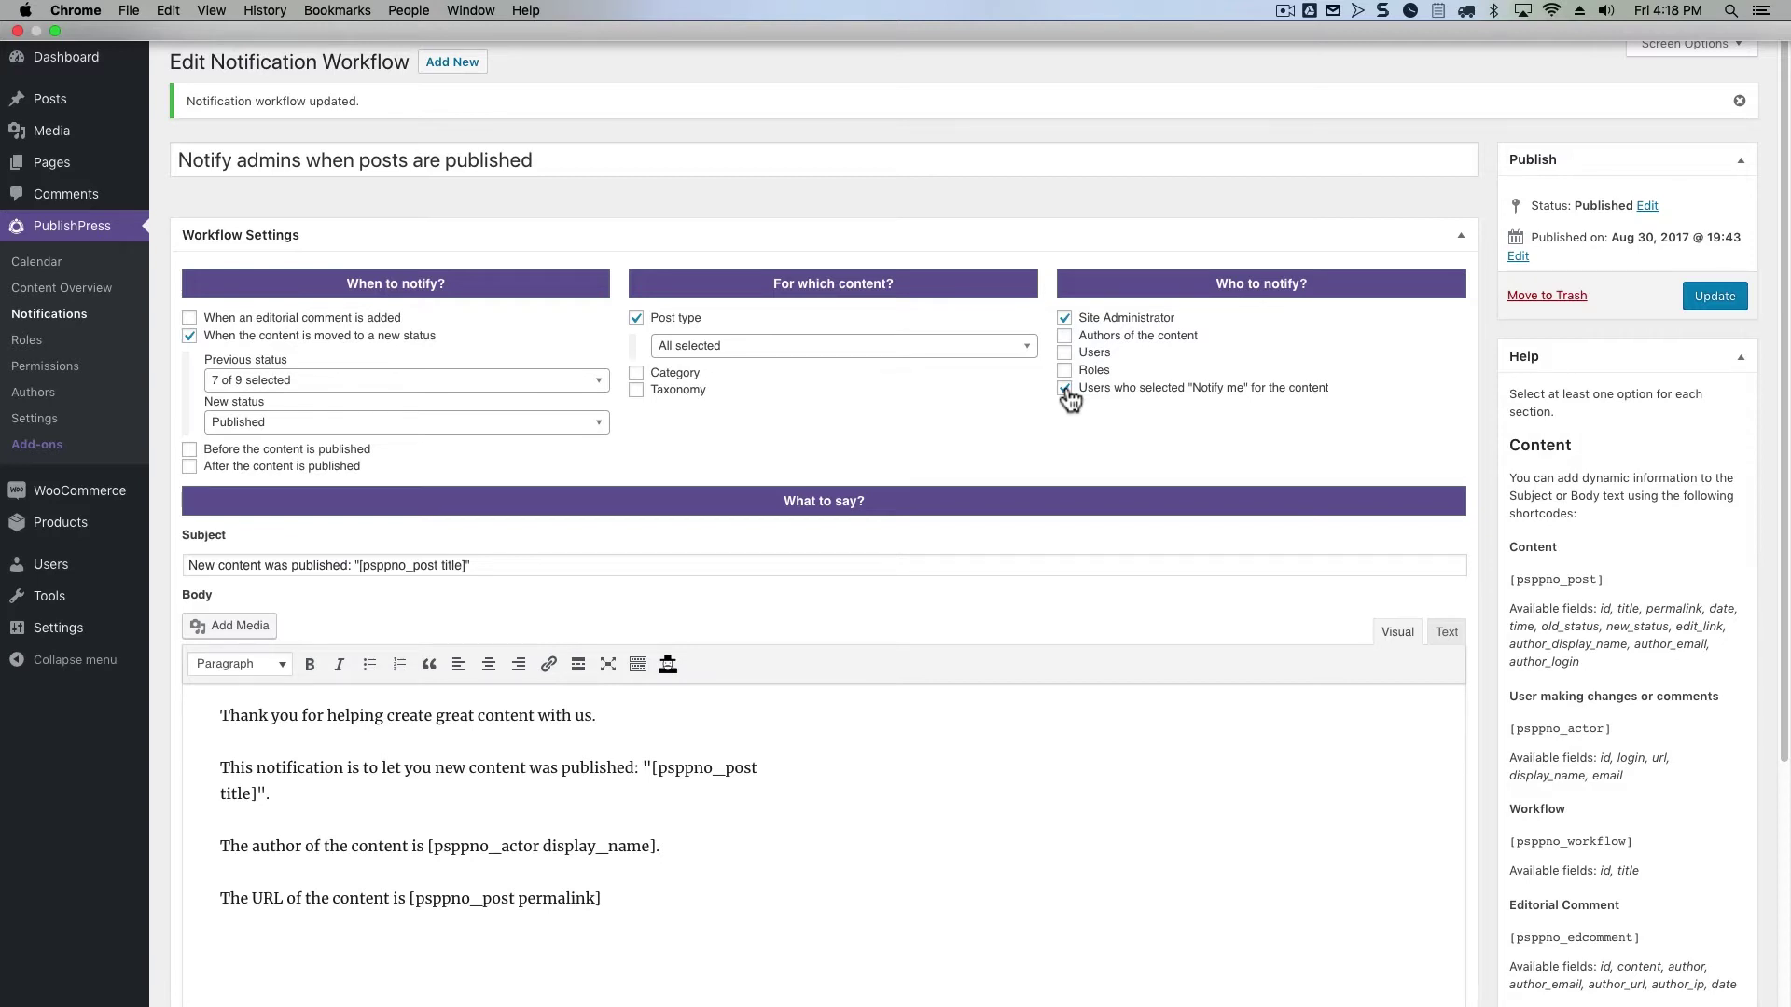
{"action": "left_click", "coordinate": [53, 117]}
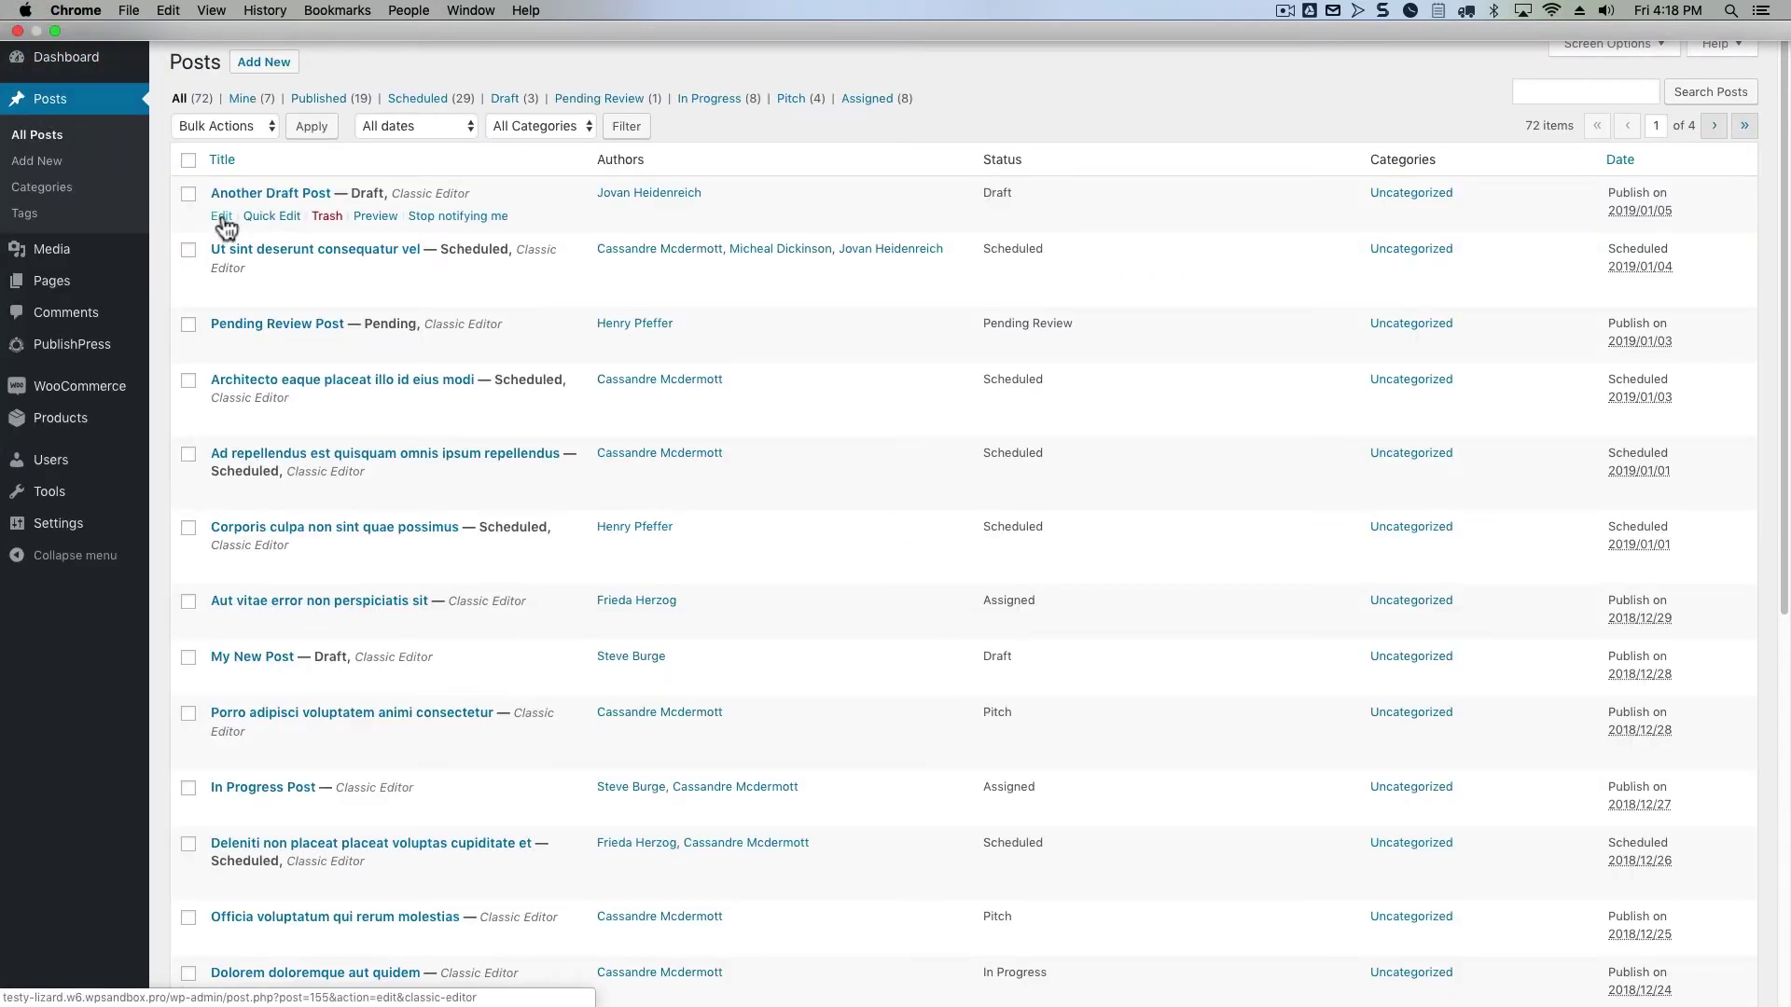
Reopen Another Draft Post and scroll to its Active Notifications list
{"action": "left_click", "coordinate": [223, 216]}
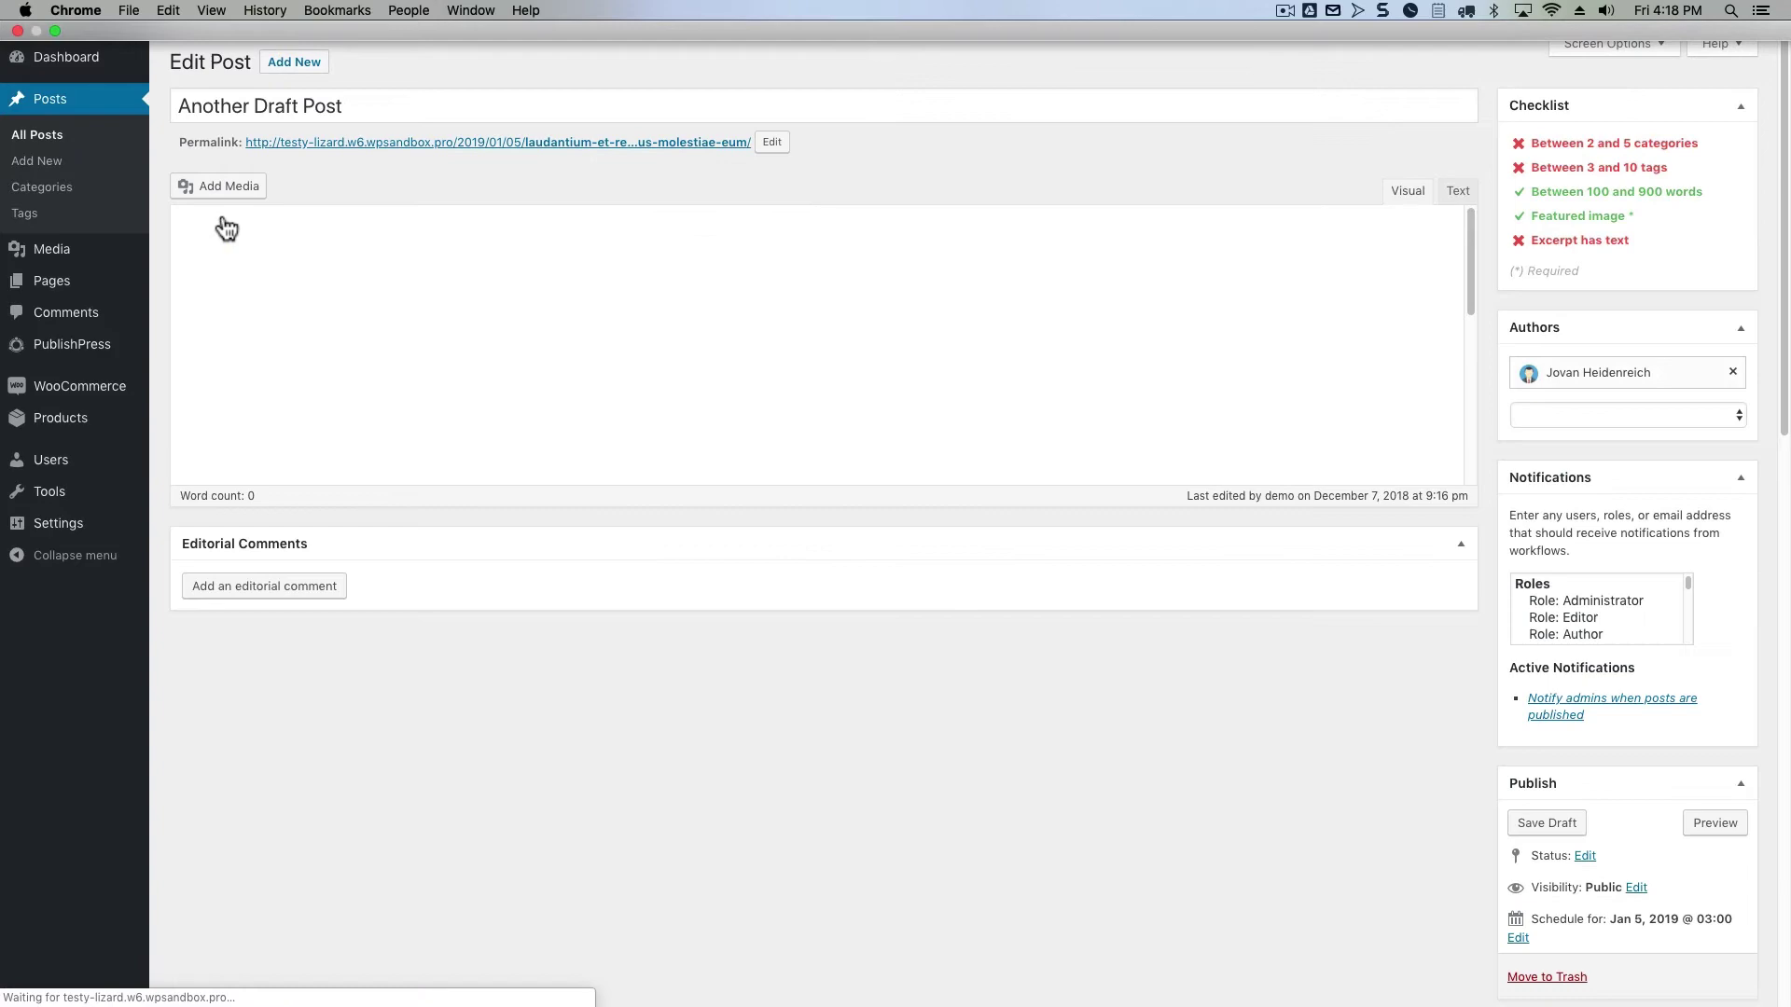
{"action": "scroll", "coordinate": [494, 447], "scroll_direction": "down", "scroll_amount": 2}
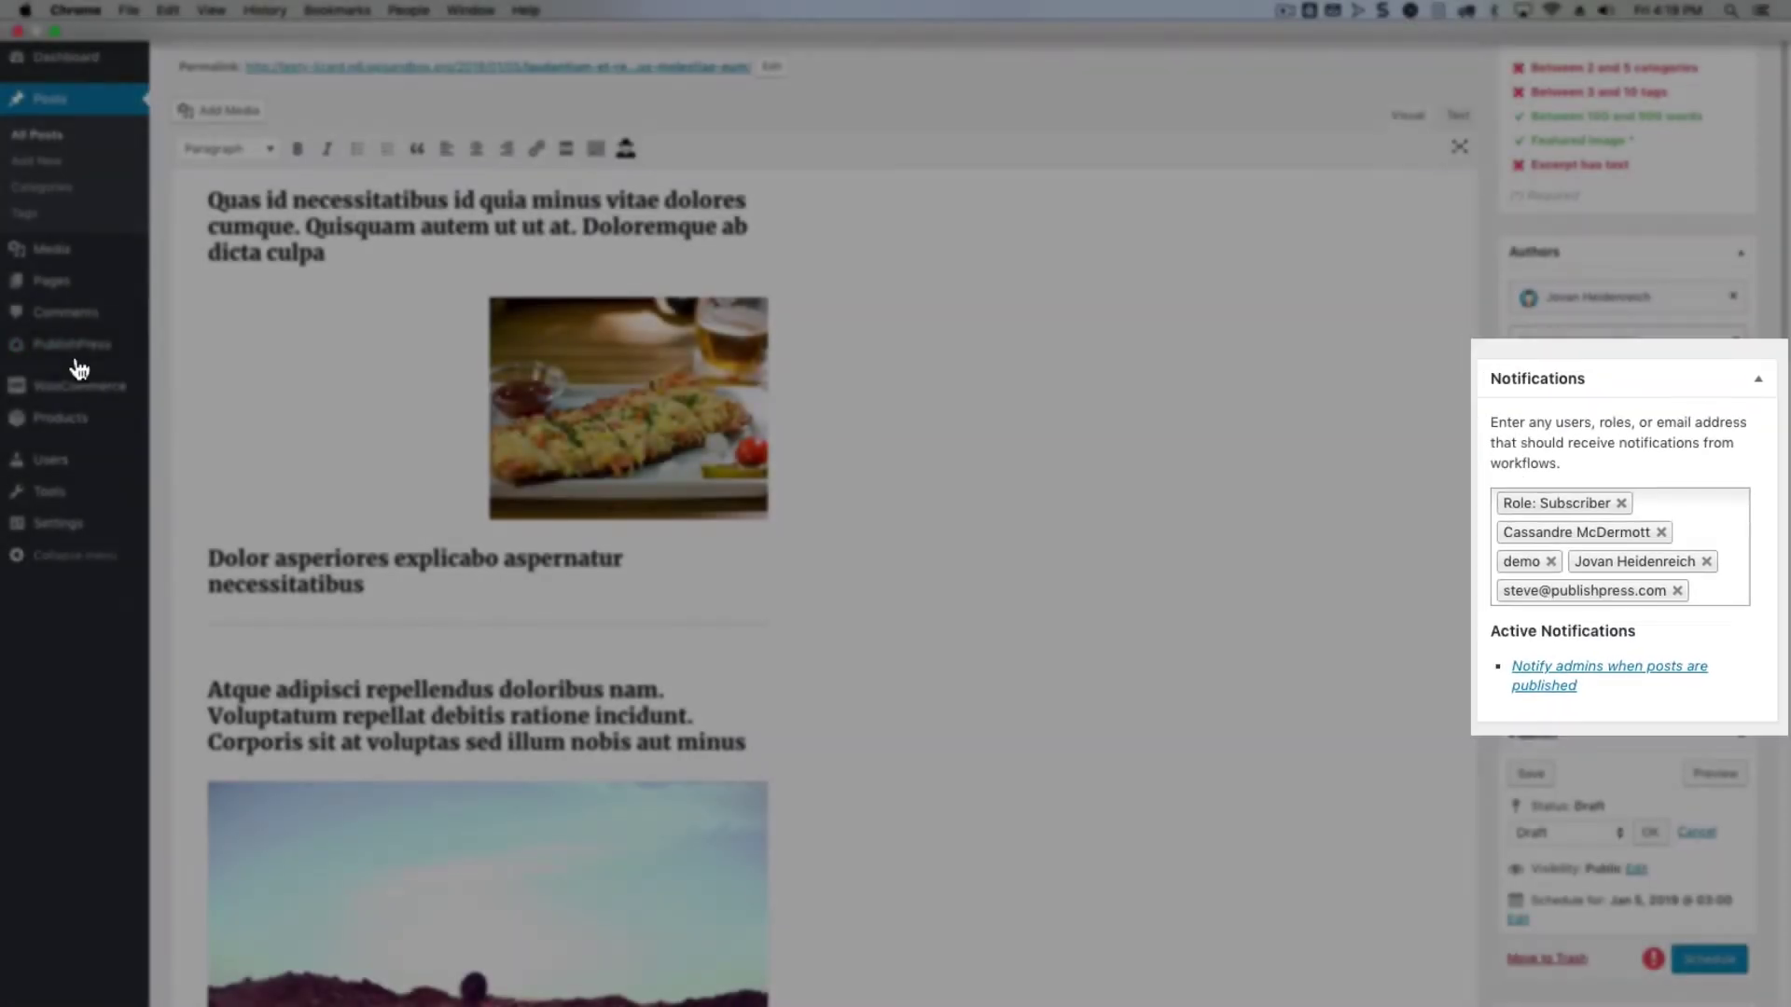
Open the PublishPress Calendar and view details of Another Pending Review Post and the December 20 post
{"action": "mouse_move", "coordinate": [65, 364]}
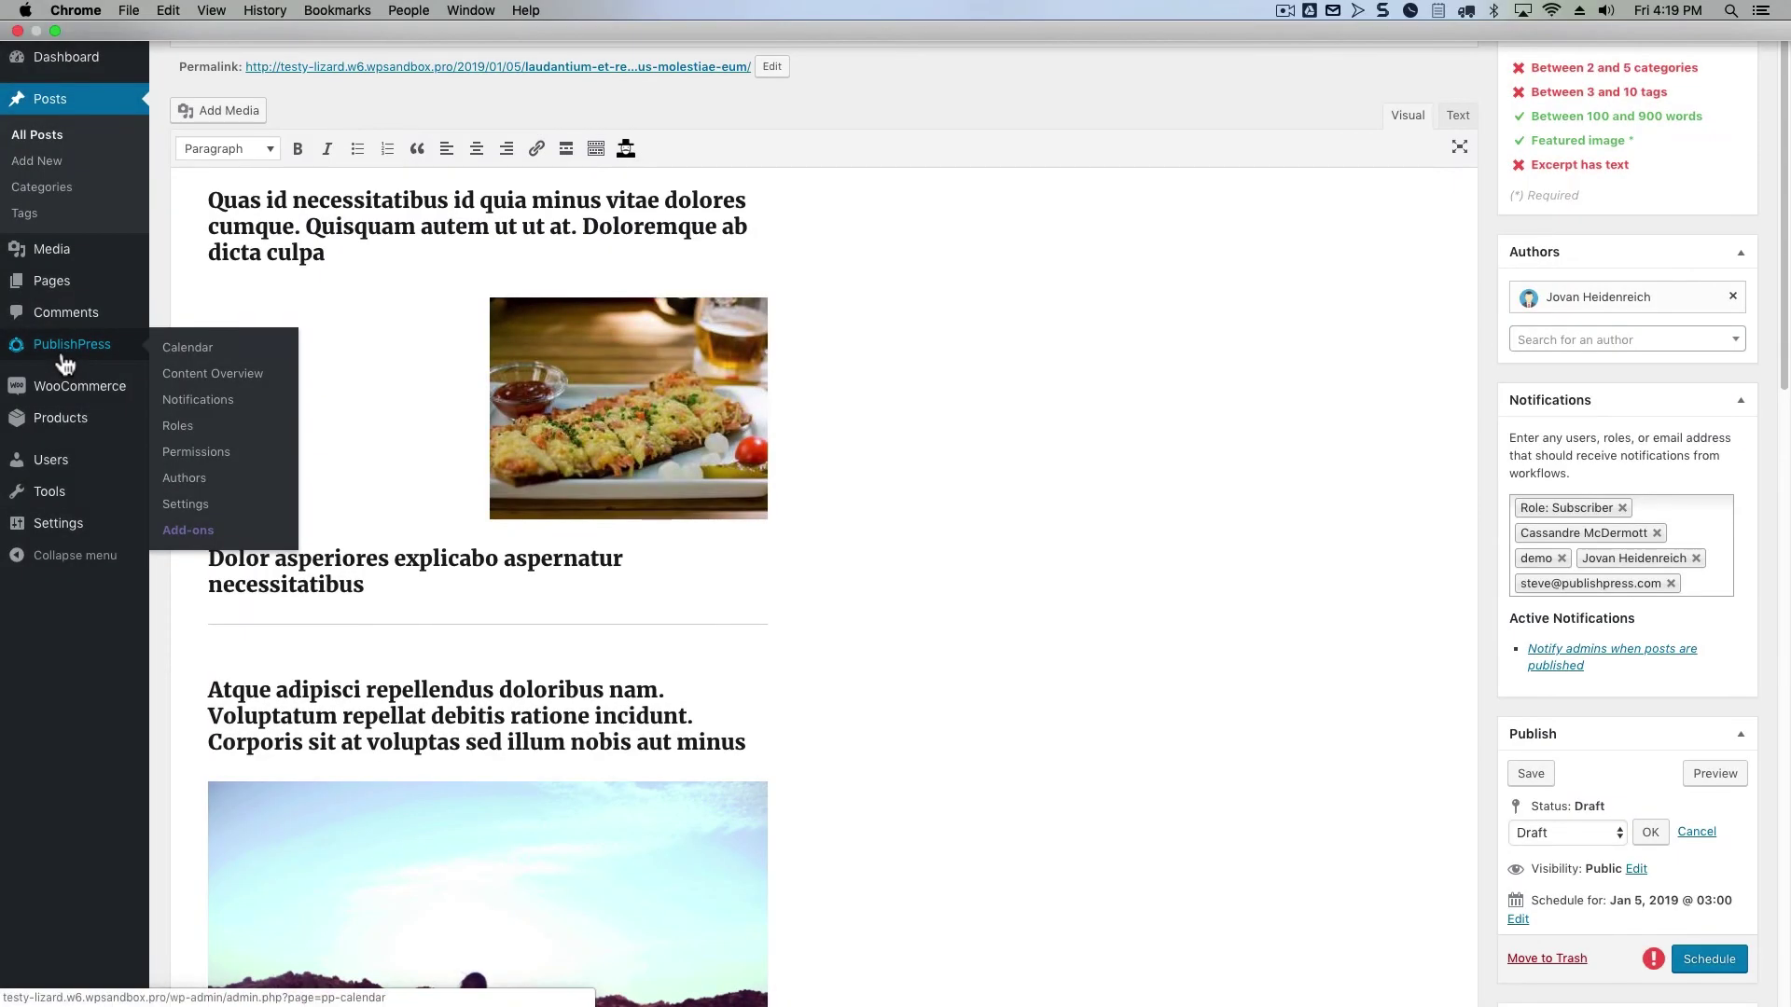
{"action": "left_click", "coordinate": [189, 350]}
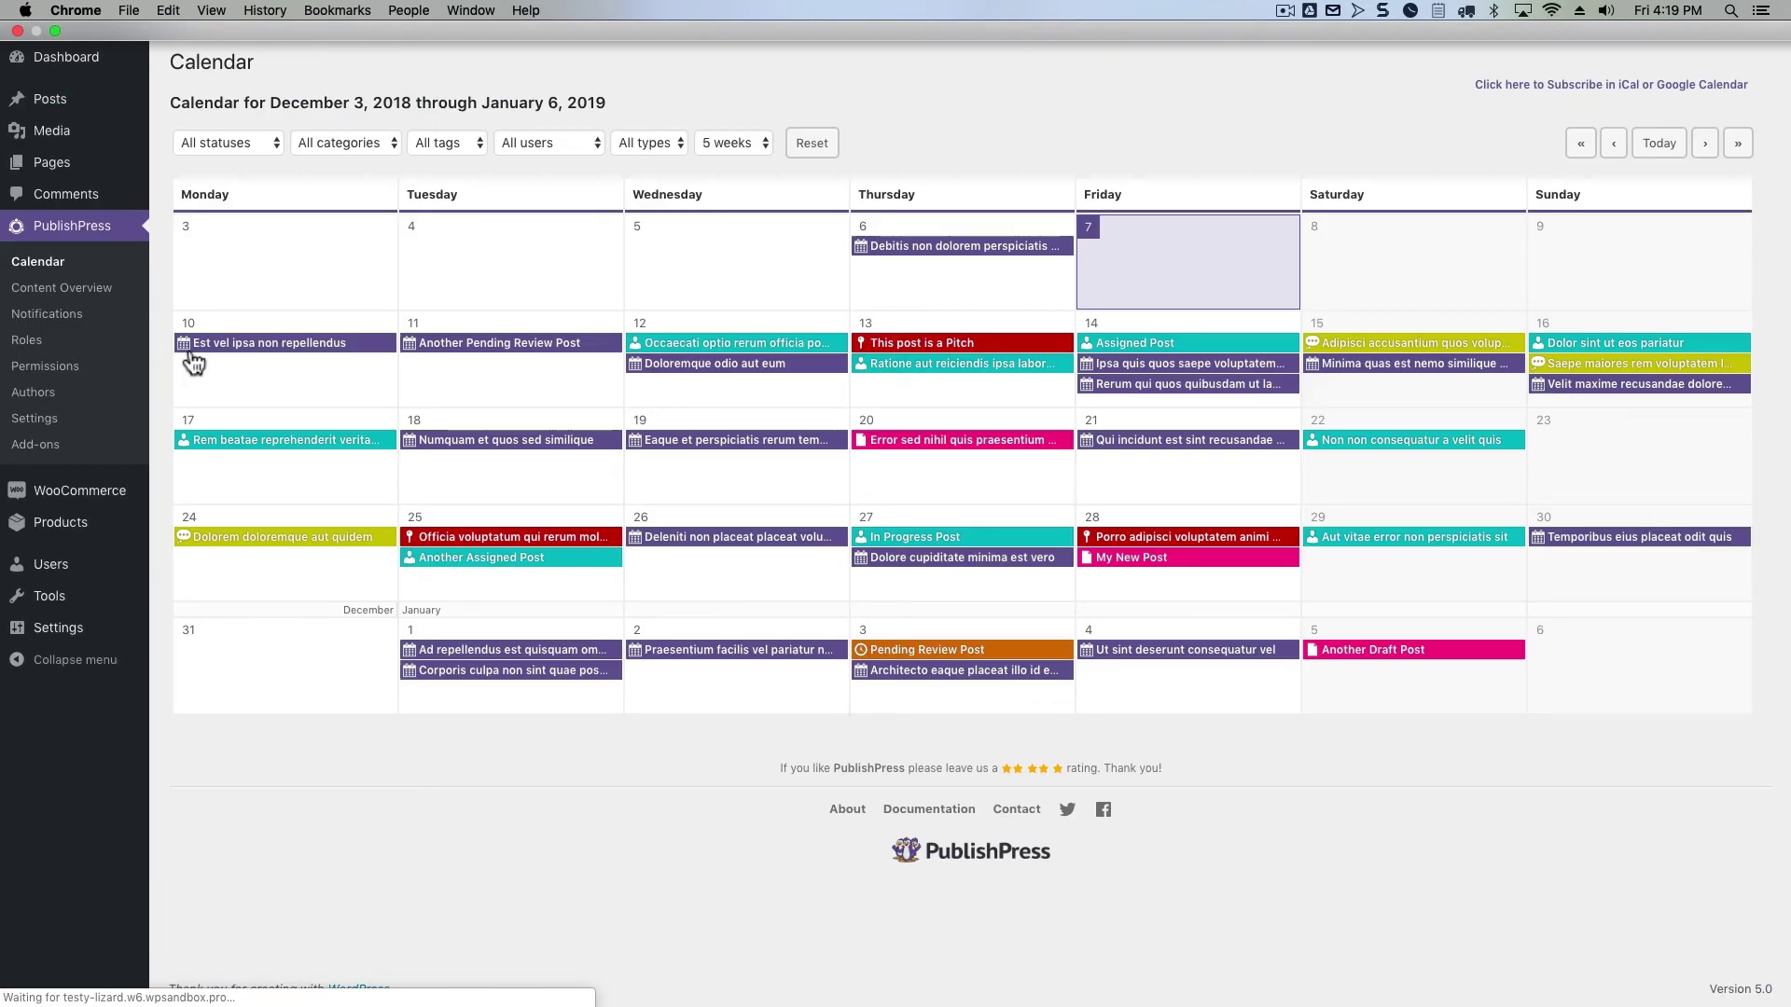
{"action": "left_click", "coordinate": [522, 345]}
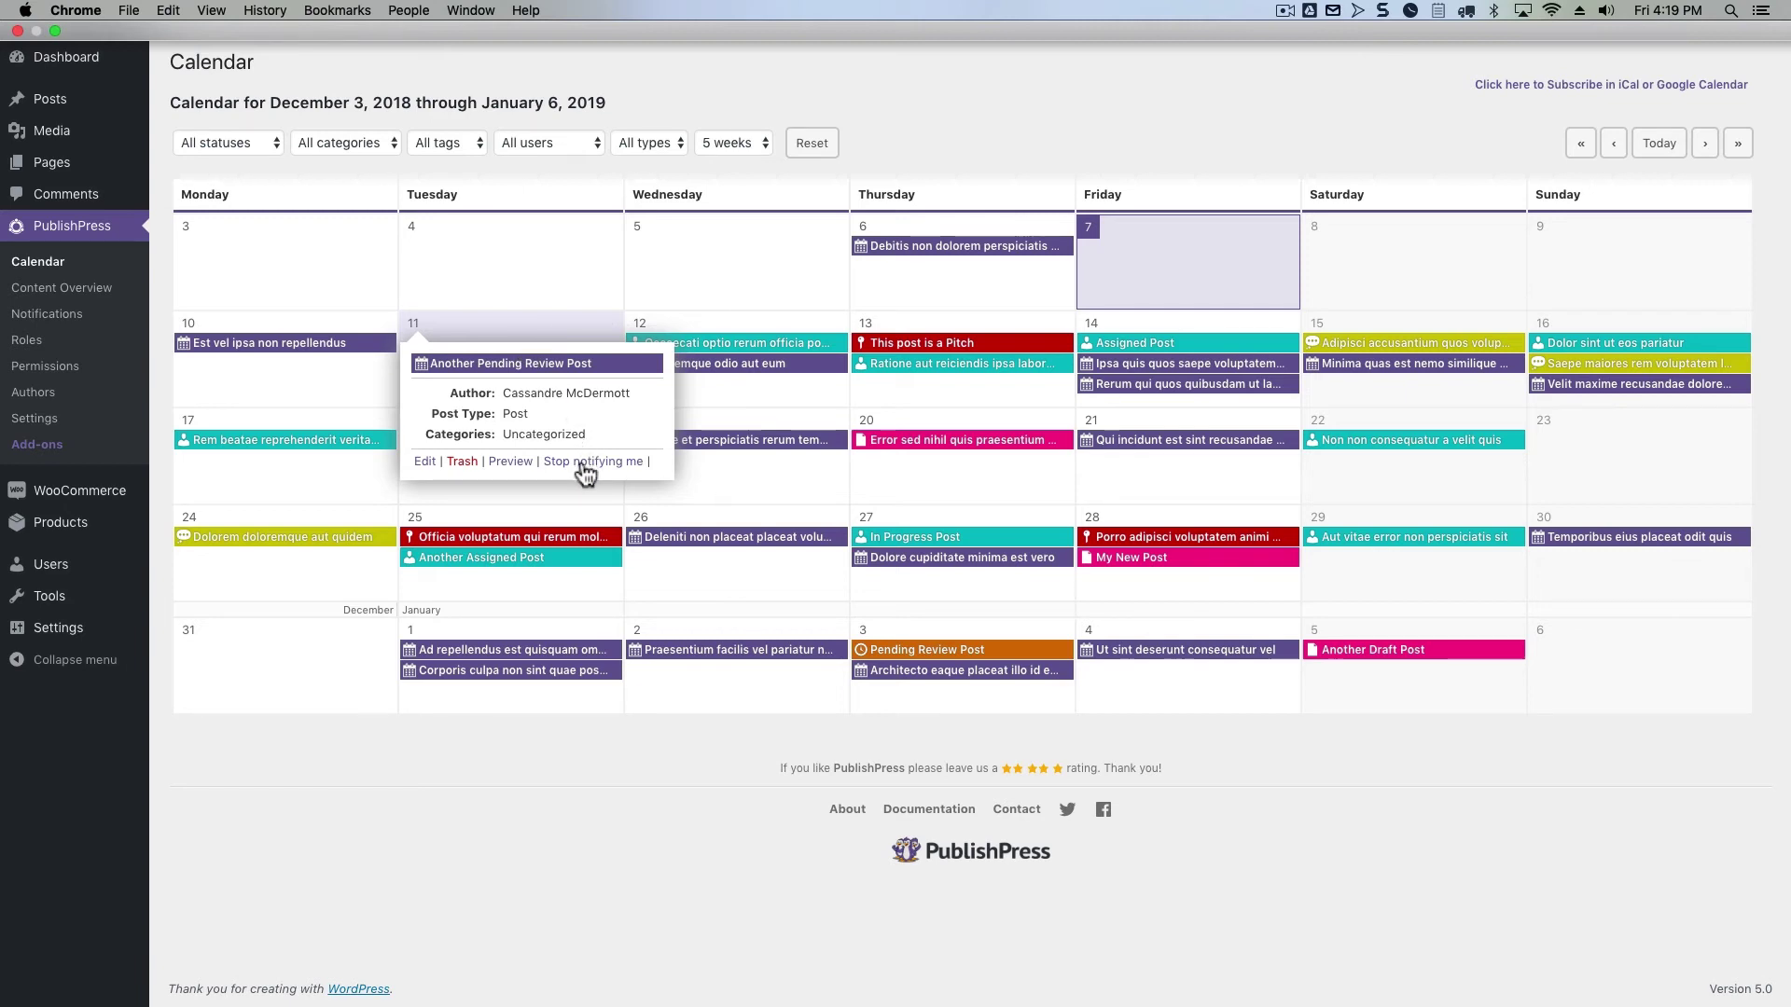
{"action": "left_click", "coordinate": [912, 439]}
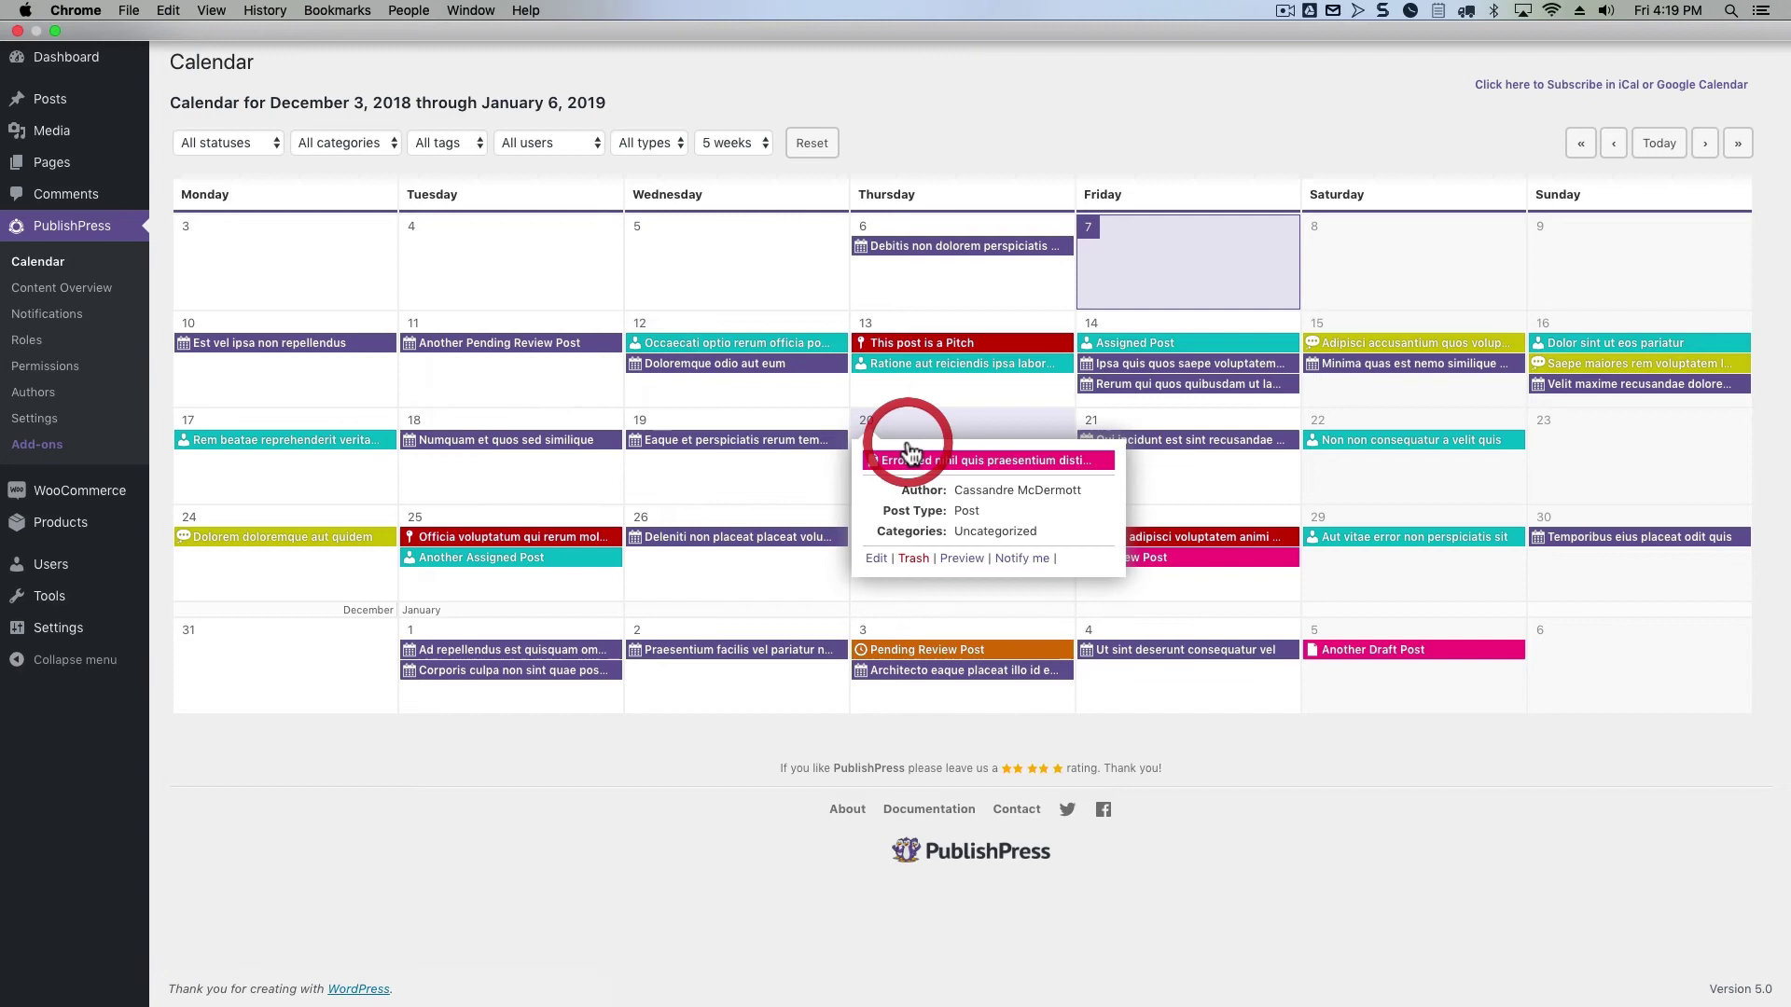